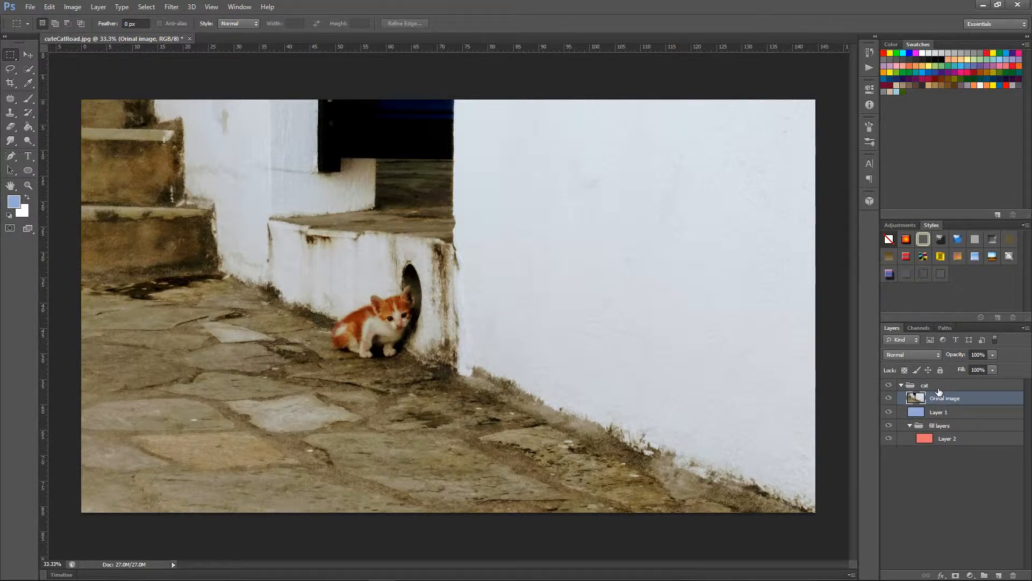
Step: Delete Layer 1 and the fill layers group with its Layer 2 from the cat group
click(960, 416)
click(952, 439)
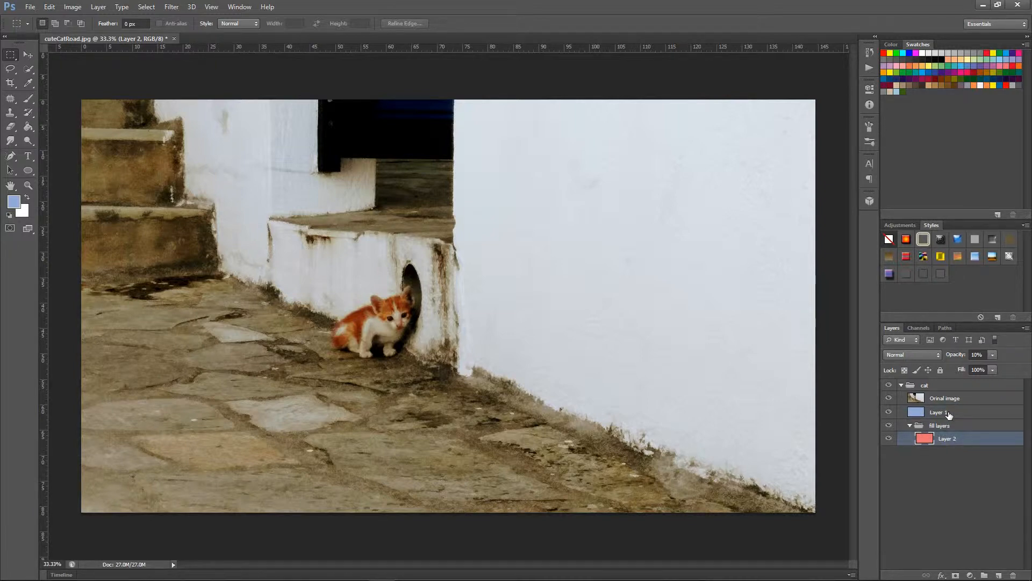
click(949, 414)
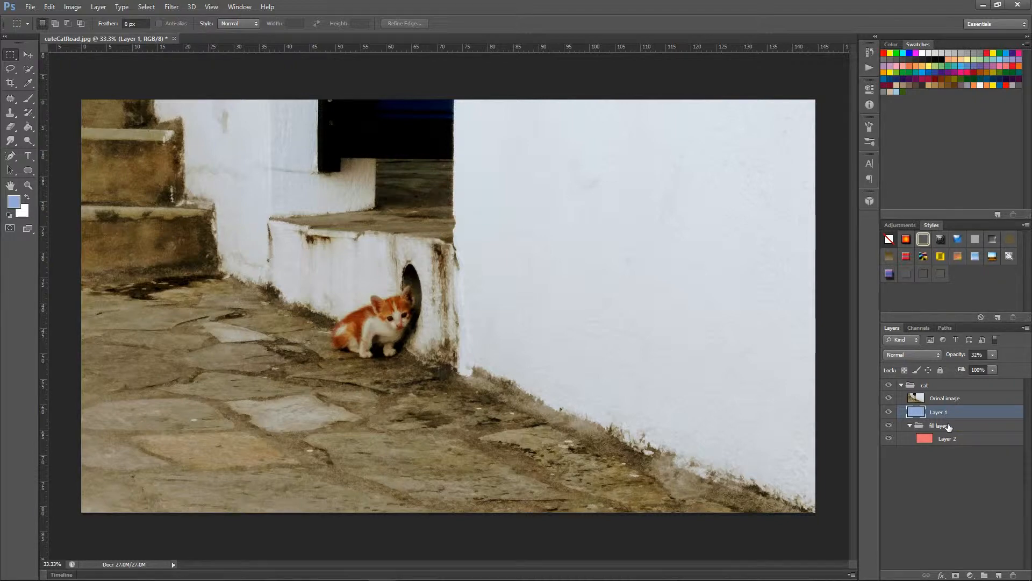
shift+click(951, 426)
shift+click(962, 440)
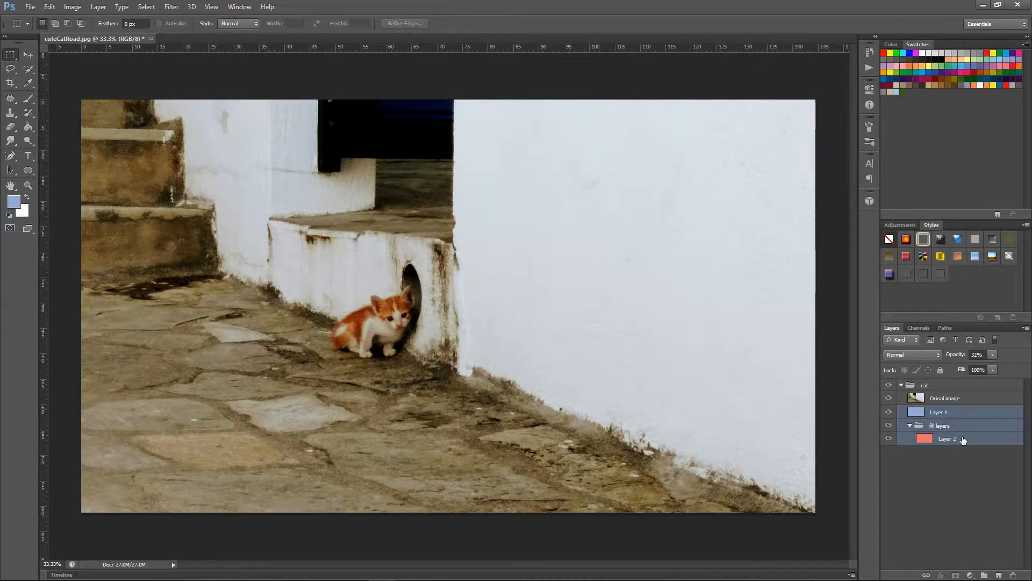
key(Delete)
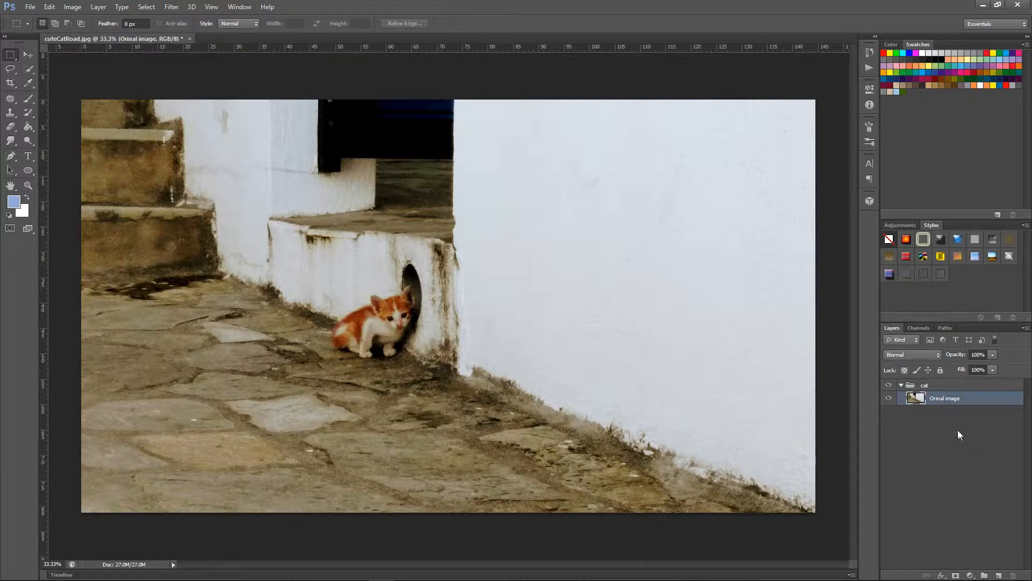
Step: Hide the cat group, show it again, and deselect all layers
click(939, 386)
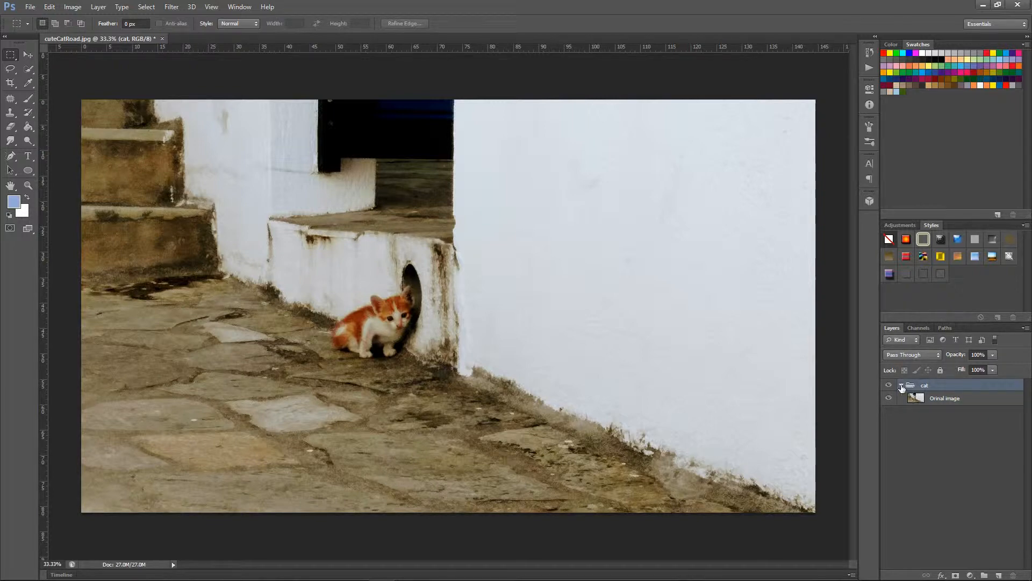
click(889, 386)
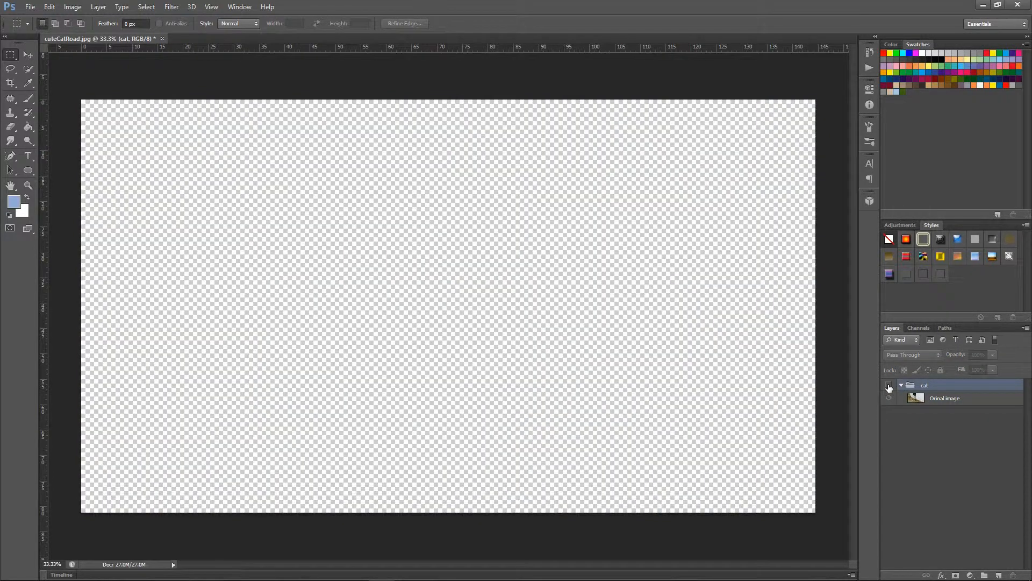
click(888, 386)
click(968, 426)
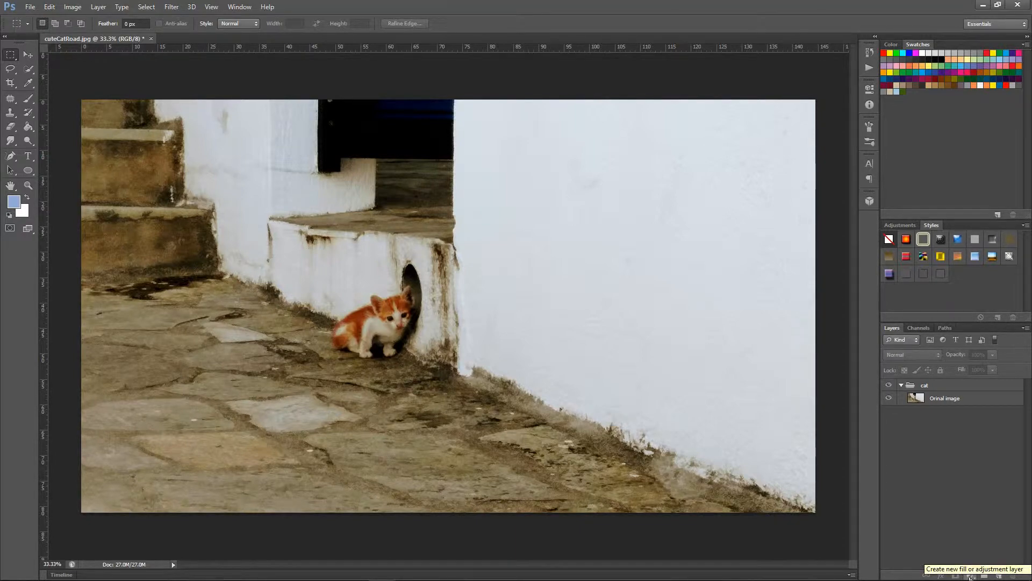
Step: Add a Gradient fill layer above the original image with the Radial style and an angle of 97.59°
click(970, 576)
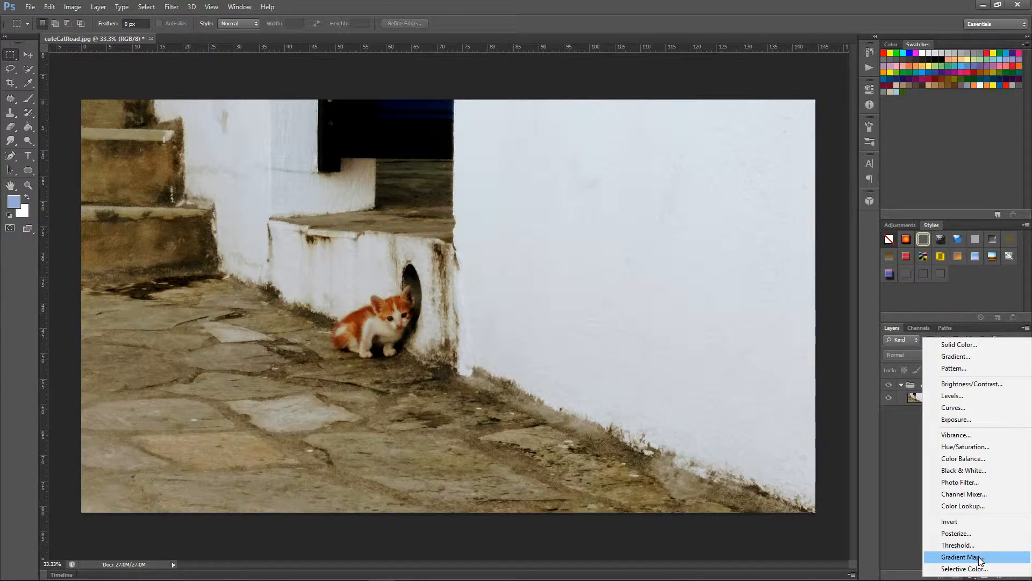
click(954, 358)
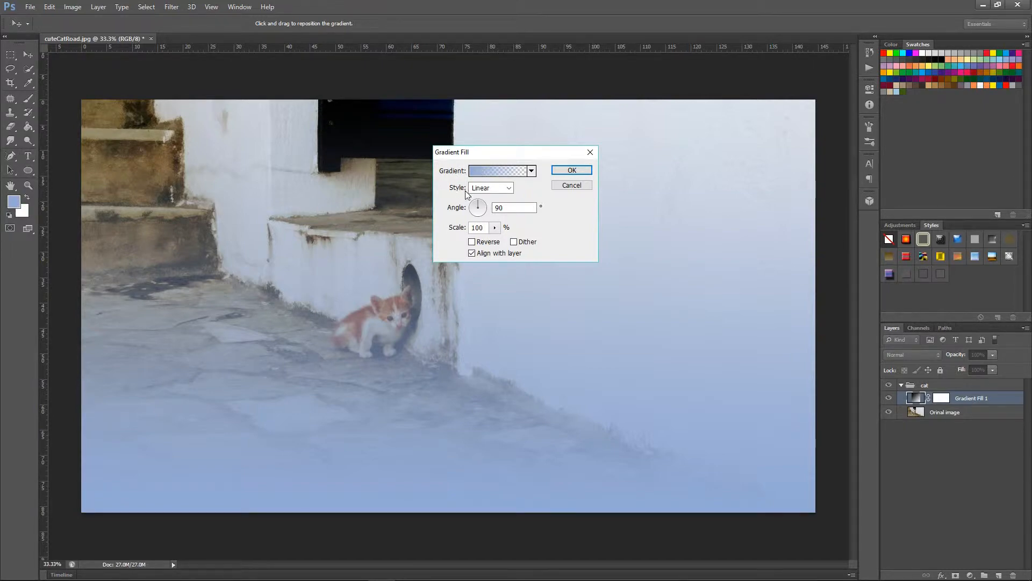
click(510, 189)
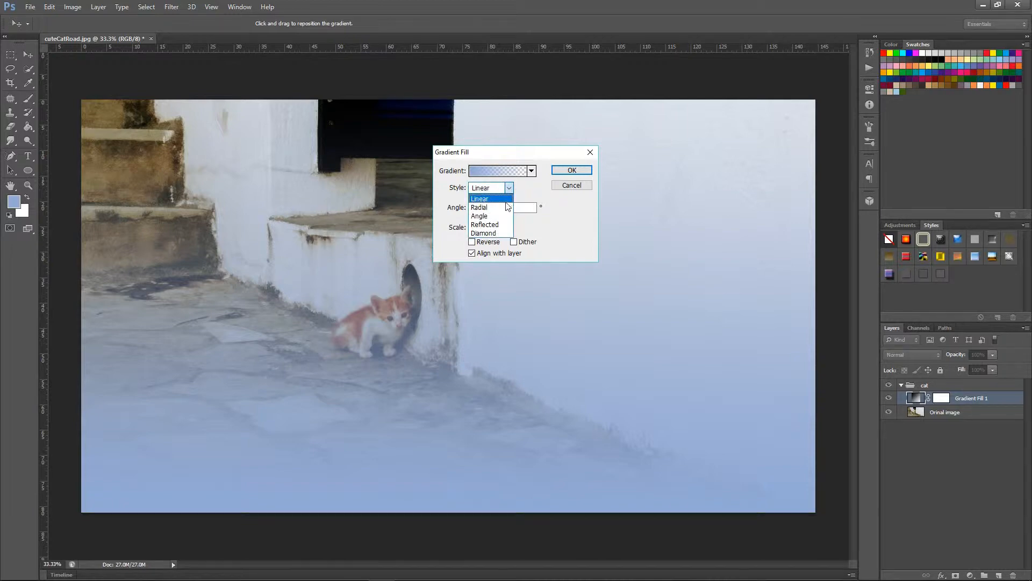
click(502, 207)
drag(478, 205, 477, 207)
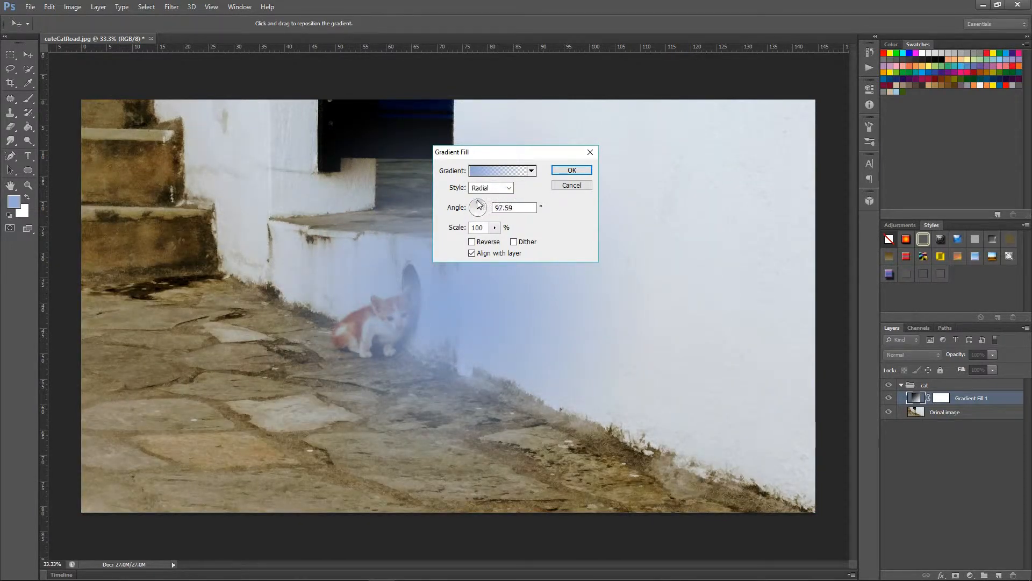
Step: Try the Angle, Reflected and Diamond styles on the gradient fill
click(509, 187)
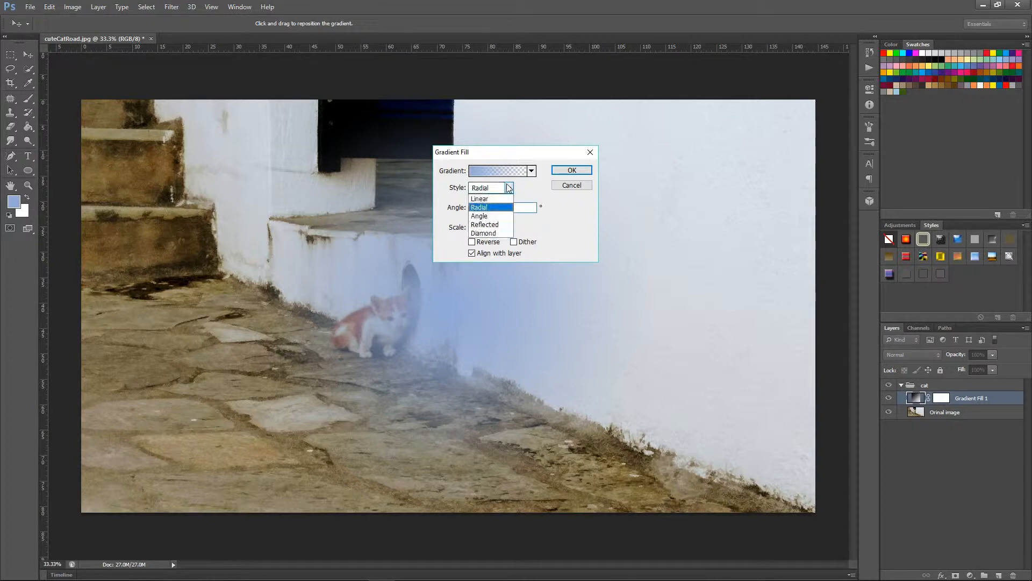
click(498, 214)
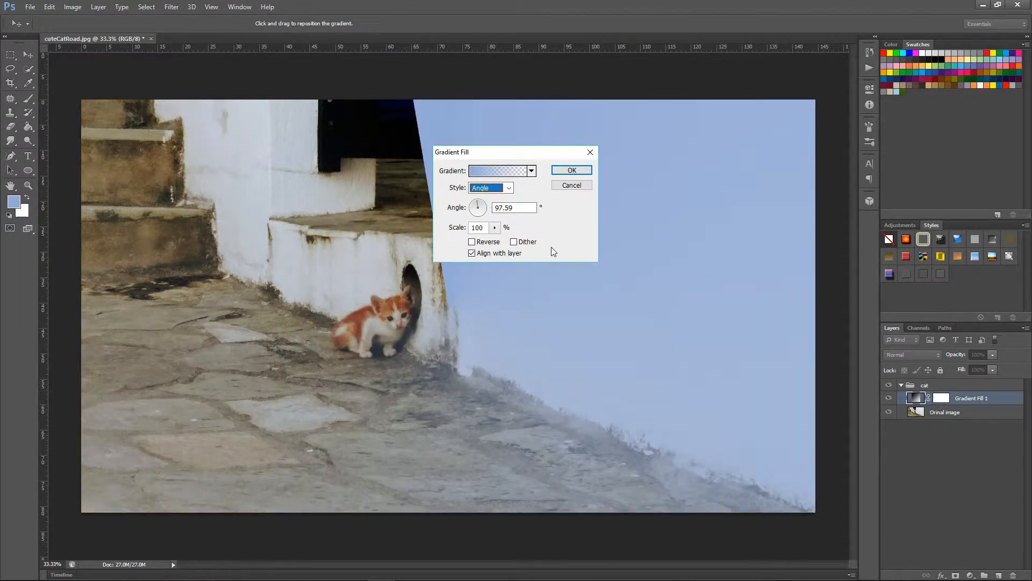
click(508, 188)
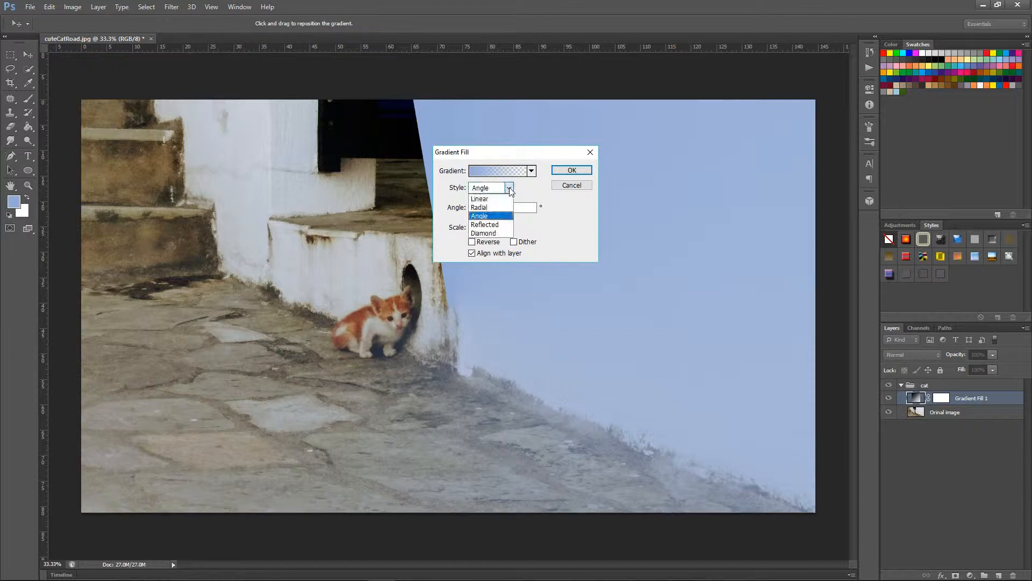
click(505, 224)
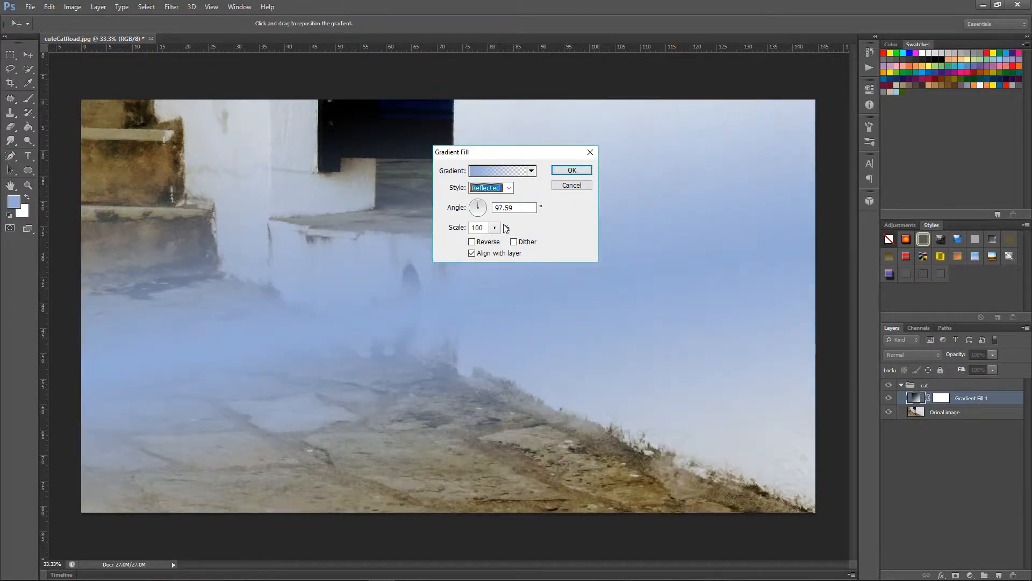
click(509, 188)
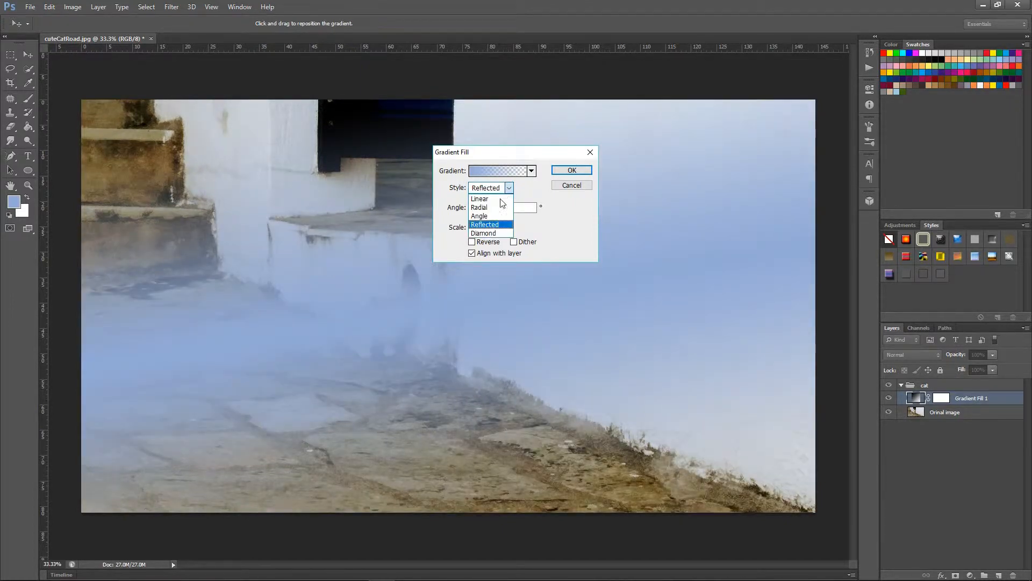
click(496, 233)
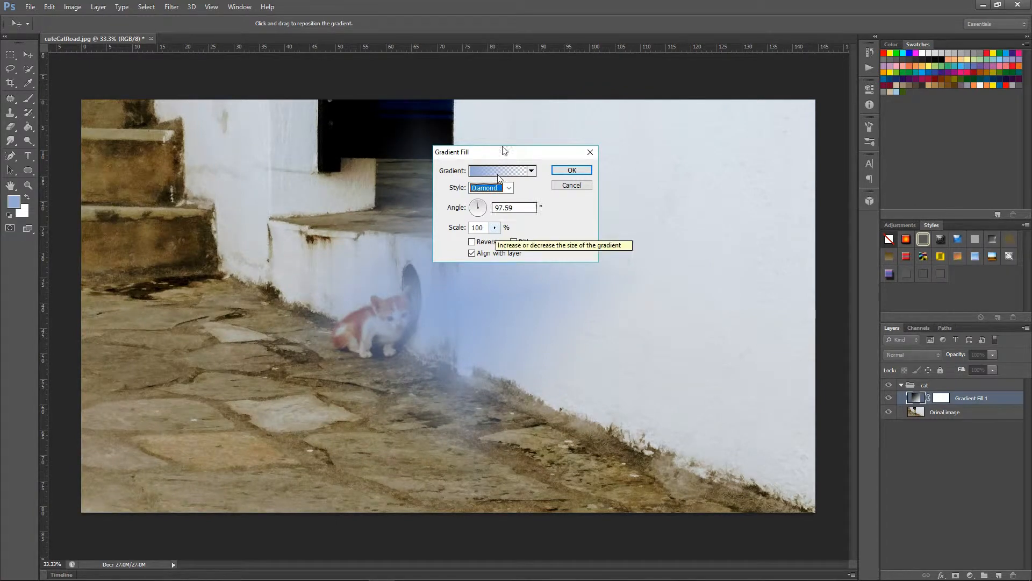
Step: Set the gradient fill's style to Linear and its scale to 298%, moving the dialog off the image centre
drag(512, 155, 415, 102)
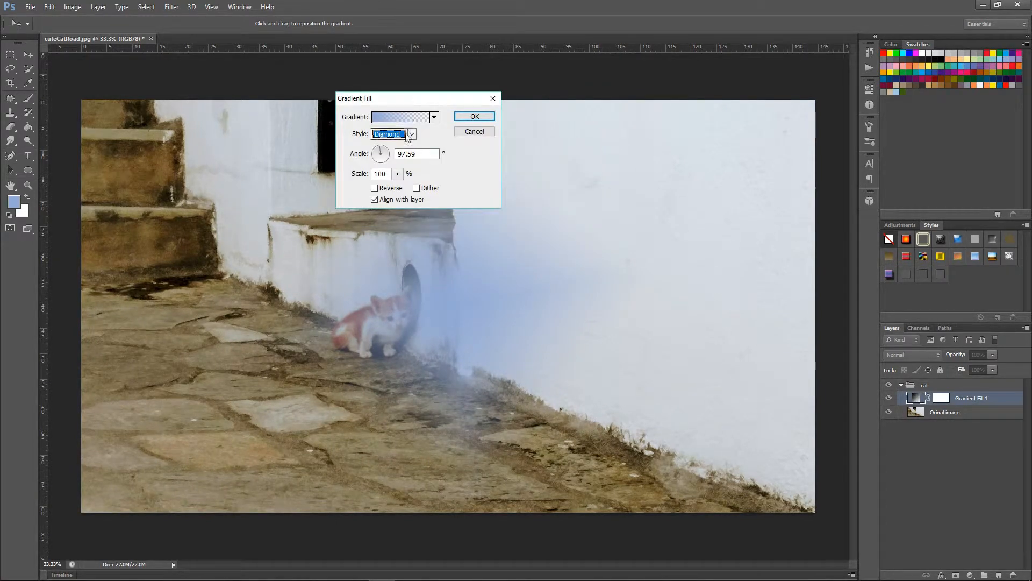
click(412, 133)
click(395, 147)
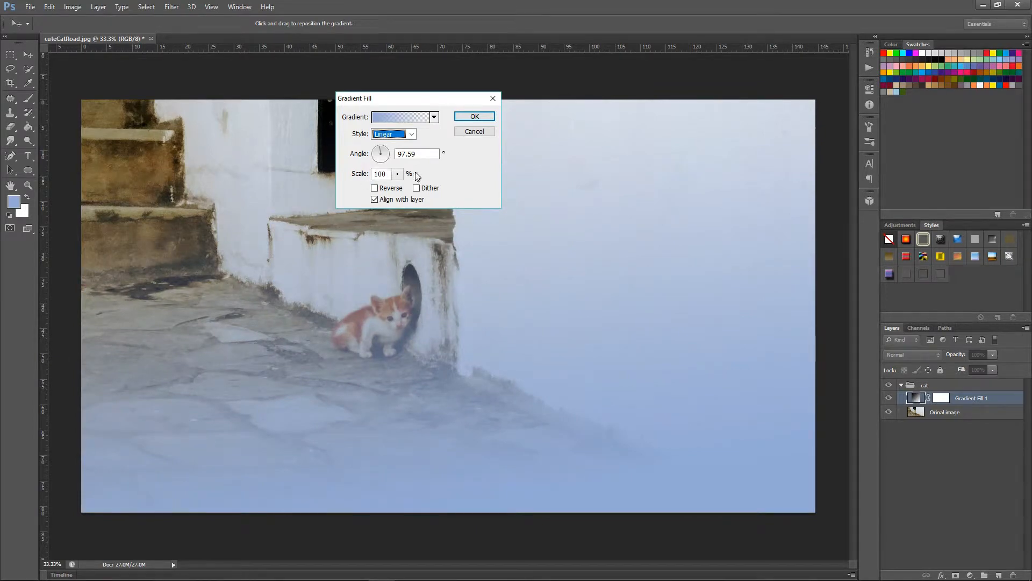
click(398, 174)
drag(399, 182, 455, 190)
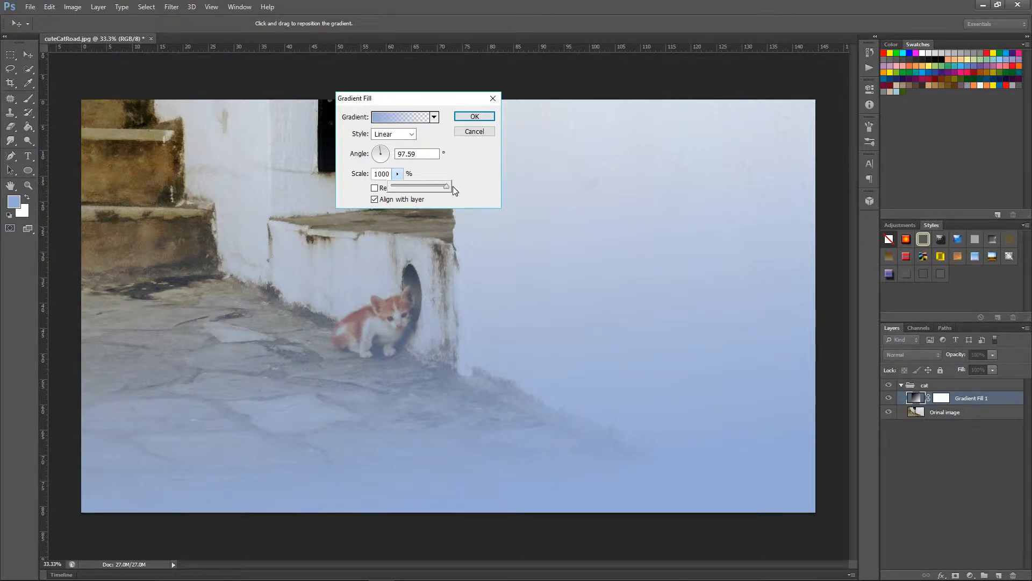
drag(453, 186, 407, 189)
Step: Turn on Reverse and Dither for the gradient fill, and turn both off again
click(375, 188)
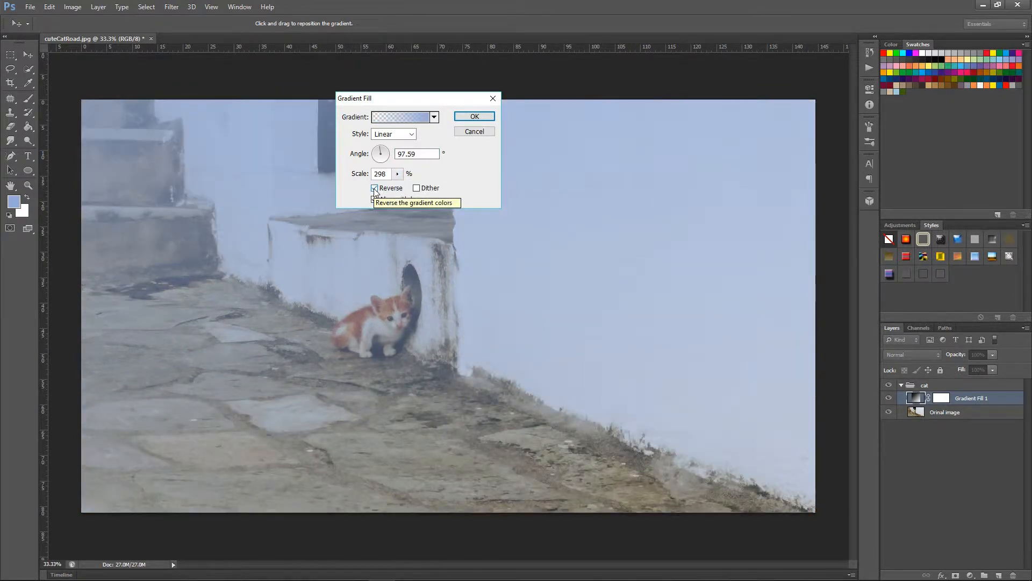
click(418, 189)
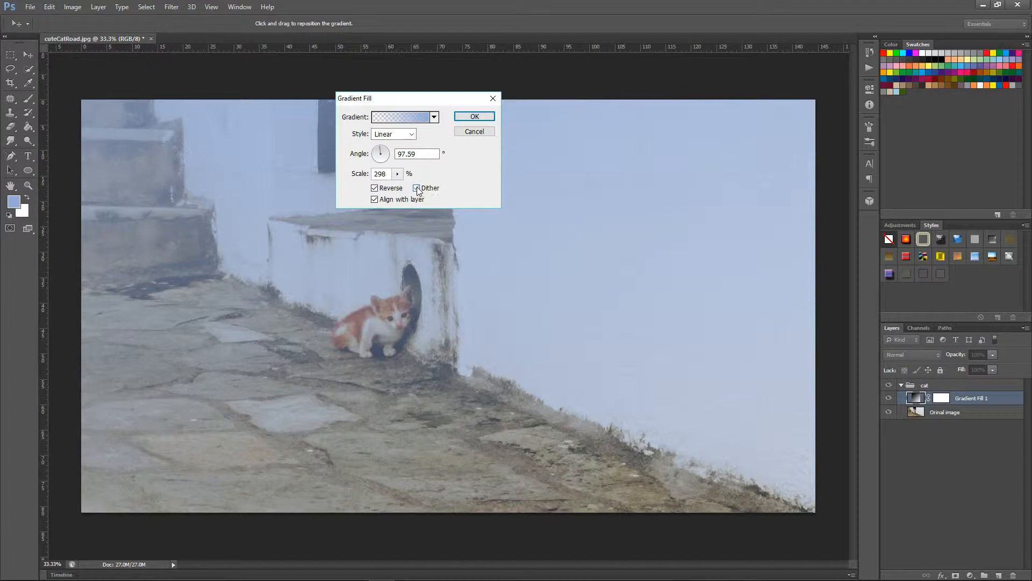
click(376, 188)
click(416, 188)
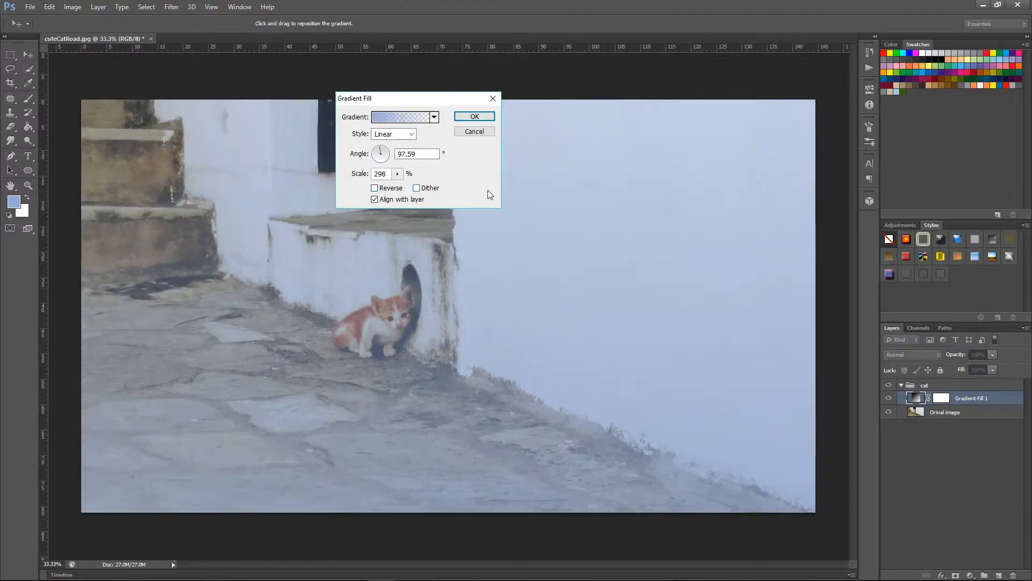
Step: Apply the Chrome preset to the gradient fill, after viewing the preset picker's options
click(434, 117)
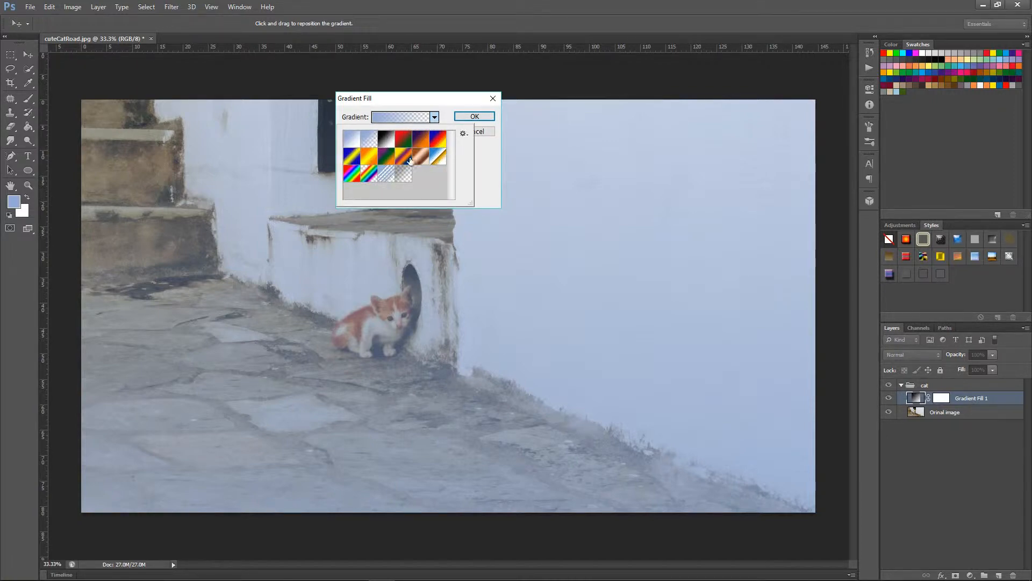
click(463, 134)
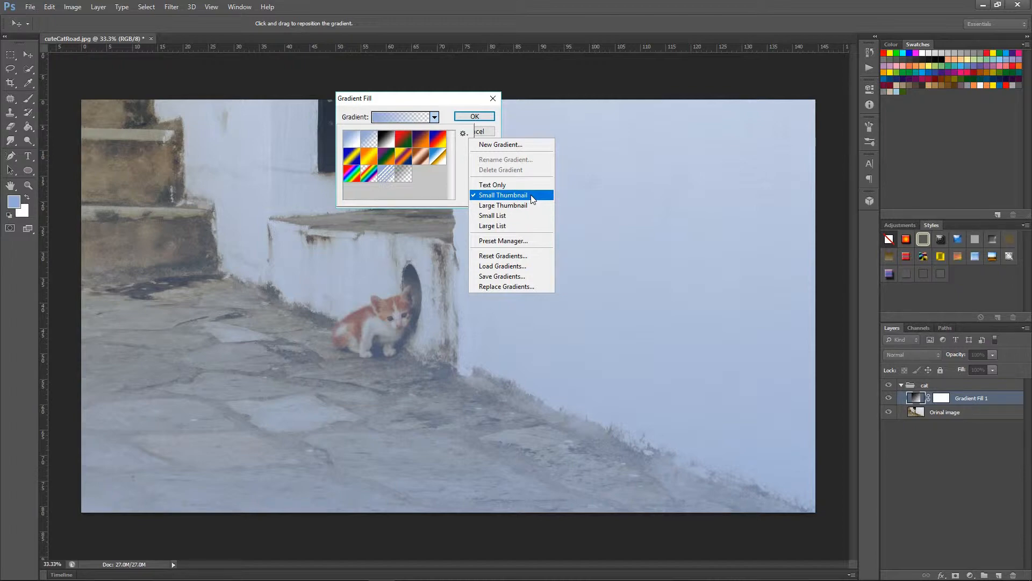
click(463, 155)
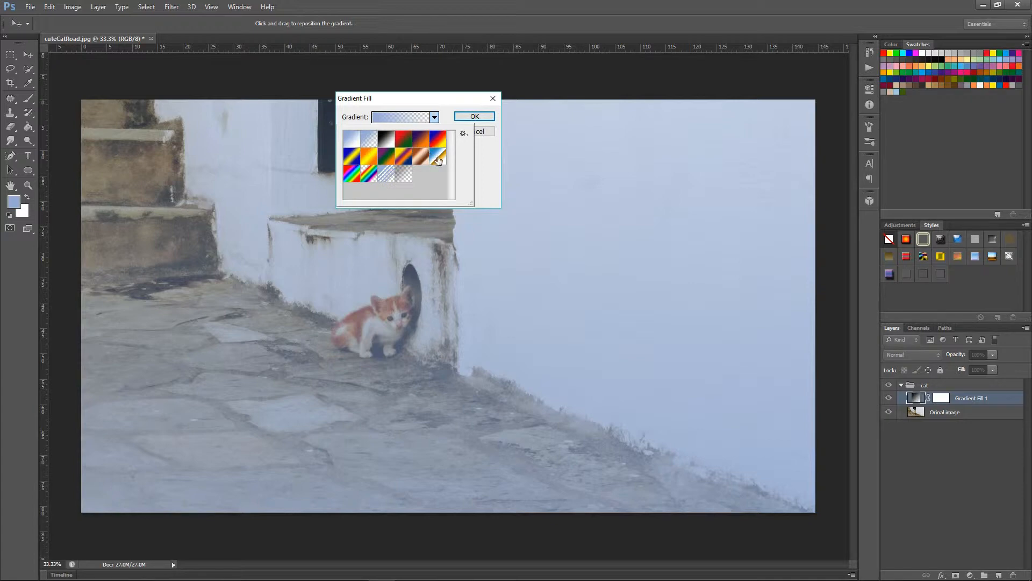
click(438, 160)
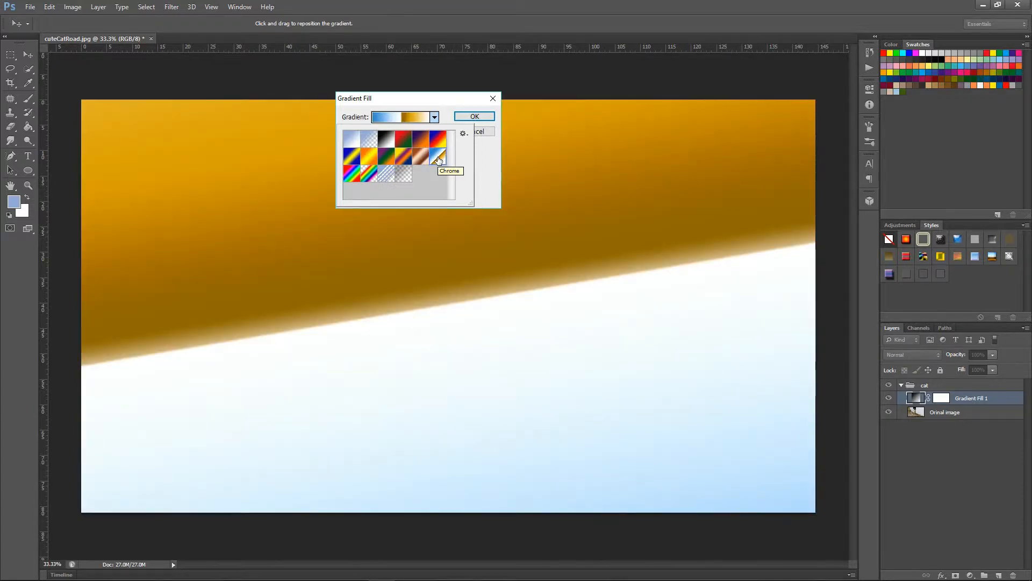
click(477, 151)
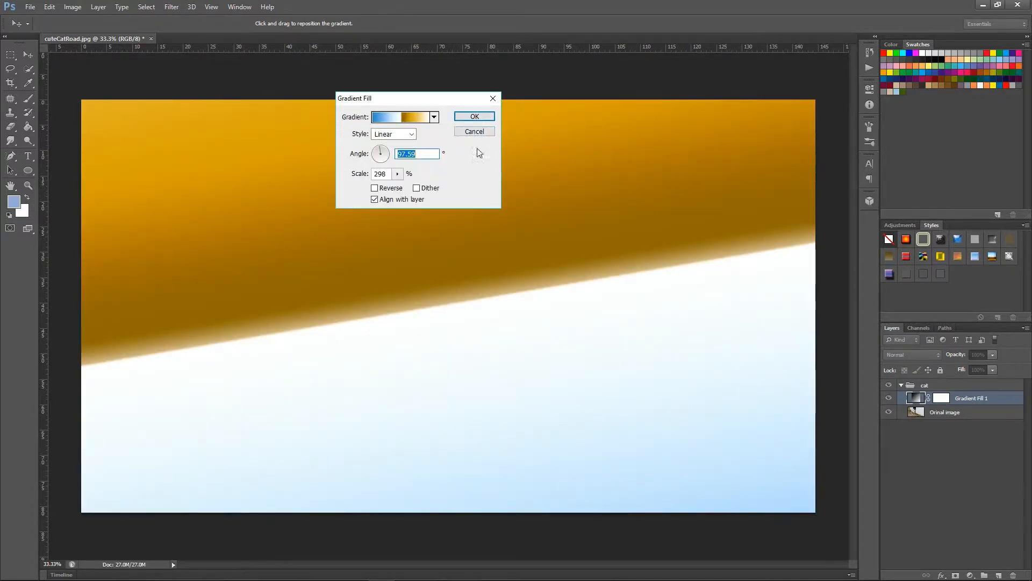
Step: Set the gradient fill's style to Angle with an angle of 45°
click(413, 135)
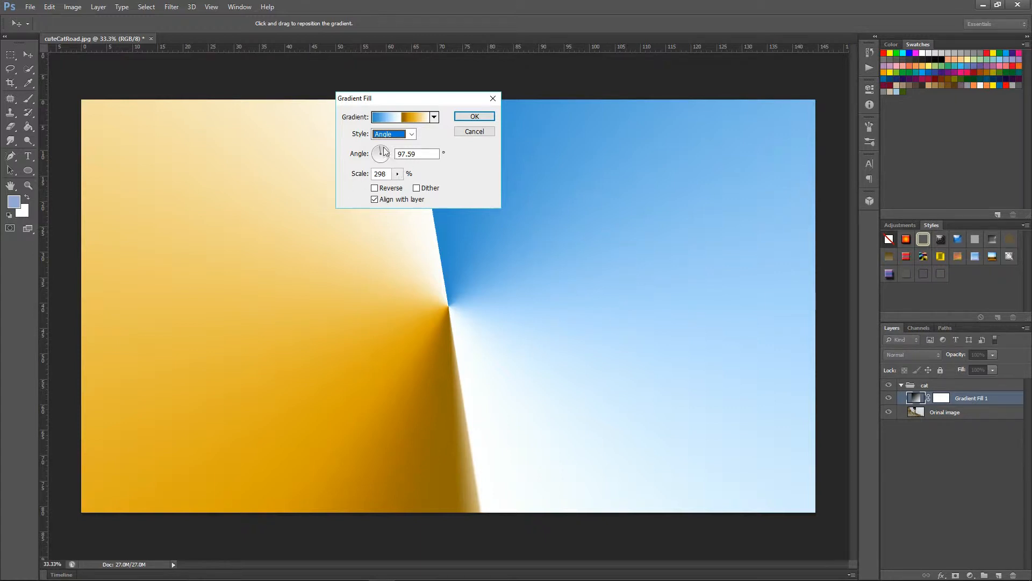
click(375, 157)
drag(378, 162, 387, 153)
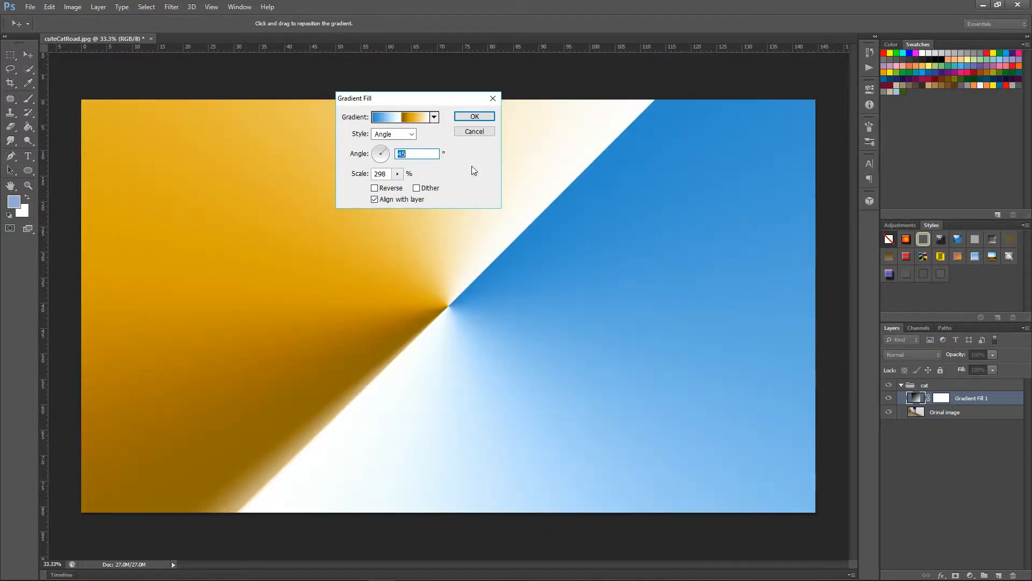
Step: Set the gradient's scale to 80% and accept the gradient fill settings
click(398, 173)
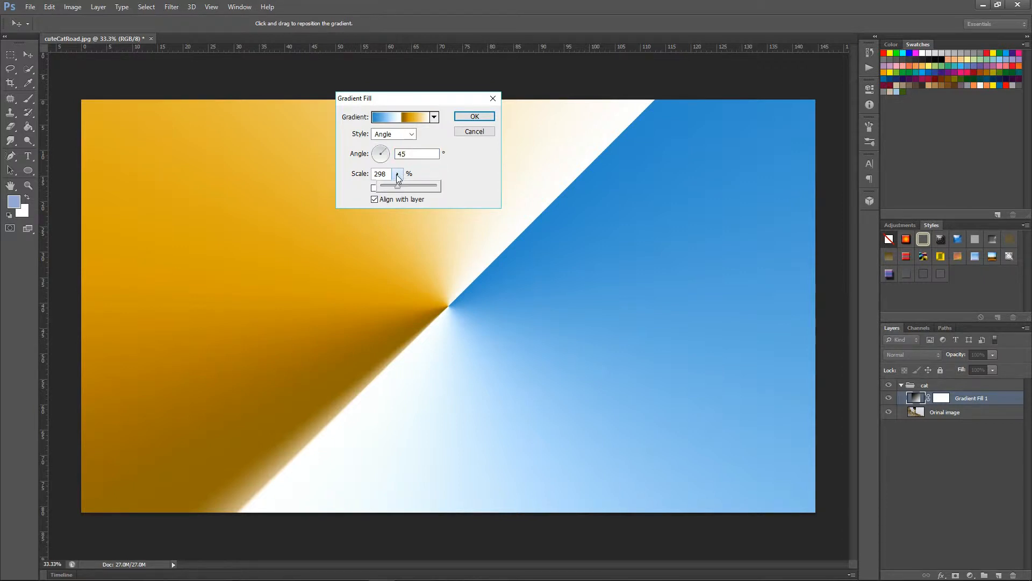
drag(397, 188, 386, 189)
click(466, 172)
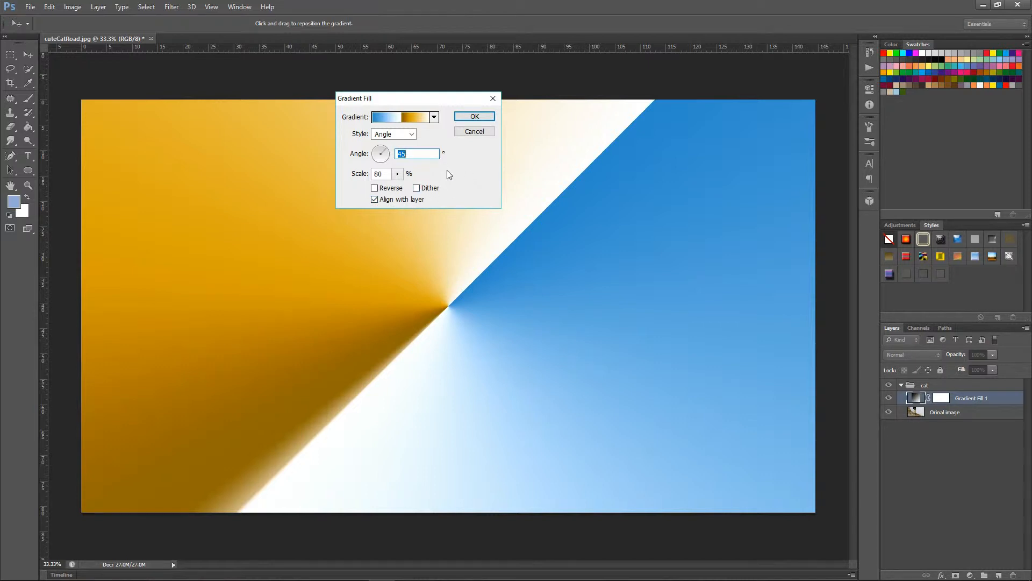
click(481, 116)
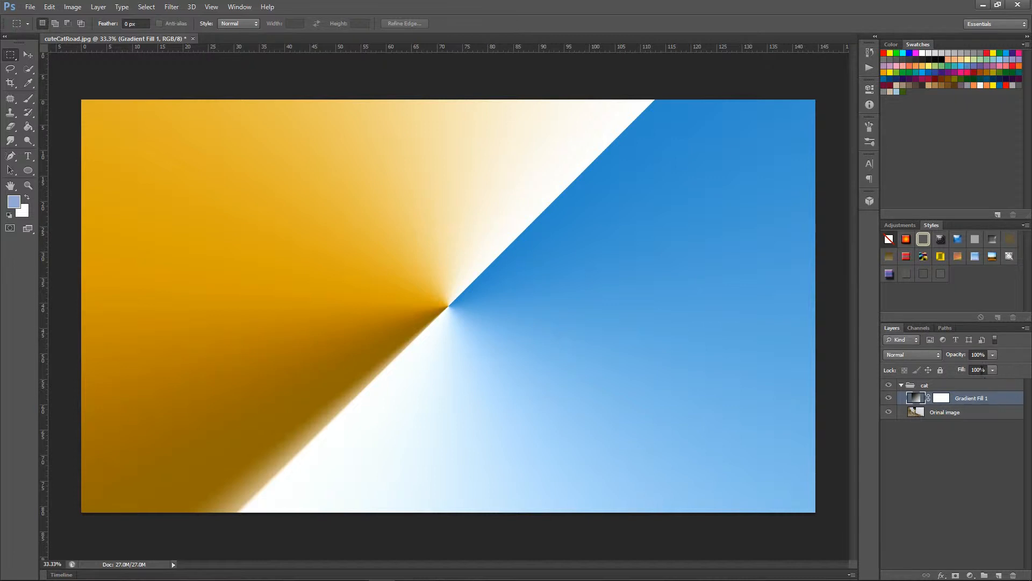
Step: Reduce the Gradient Fill 1 layer's Fill to 51% so the cat photo shows through
click(982, 370)
click(991, 370)
drag(992, 383, 966, 385)
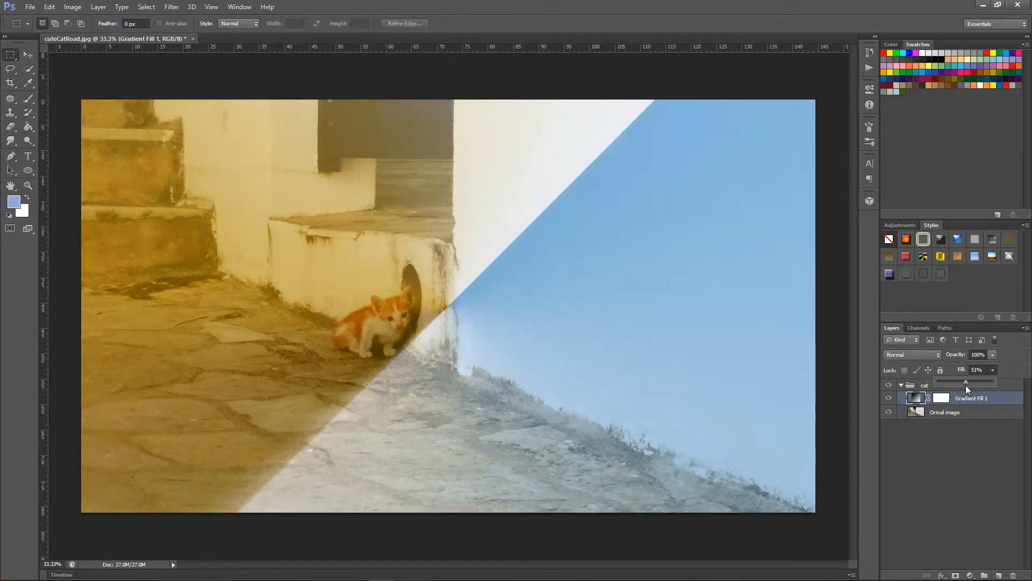
Step: Deselect the layers and hide the Gradient Fill 1 layer
click(965, 504)
click(965, 502)
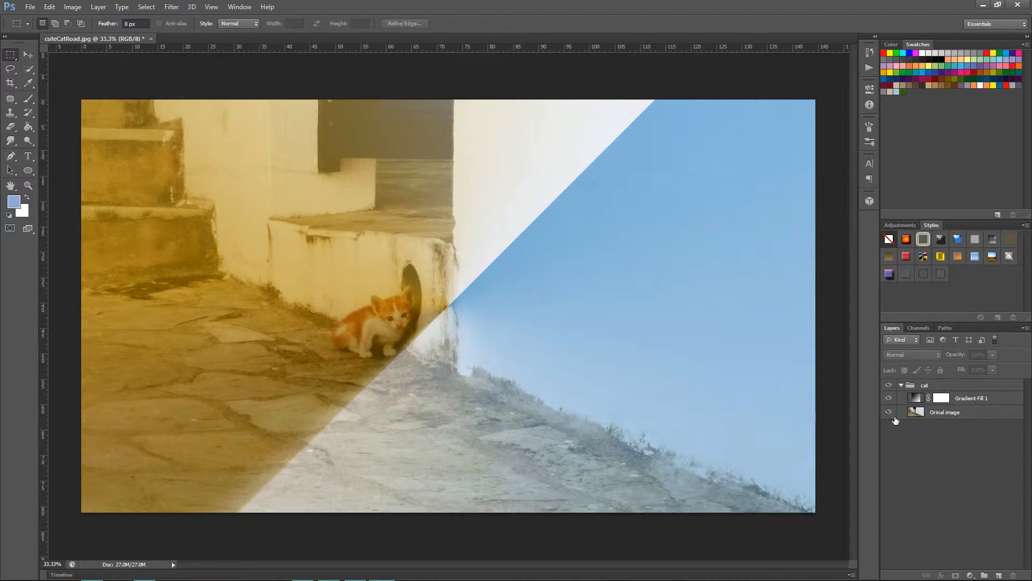
click(889, 398)
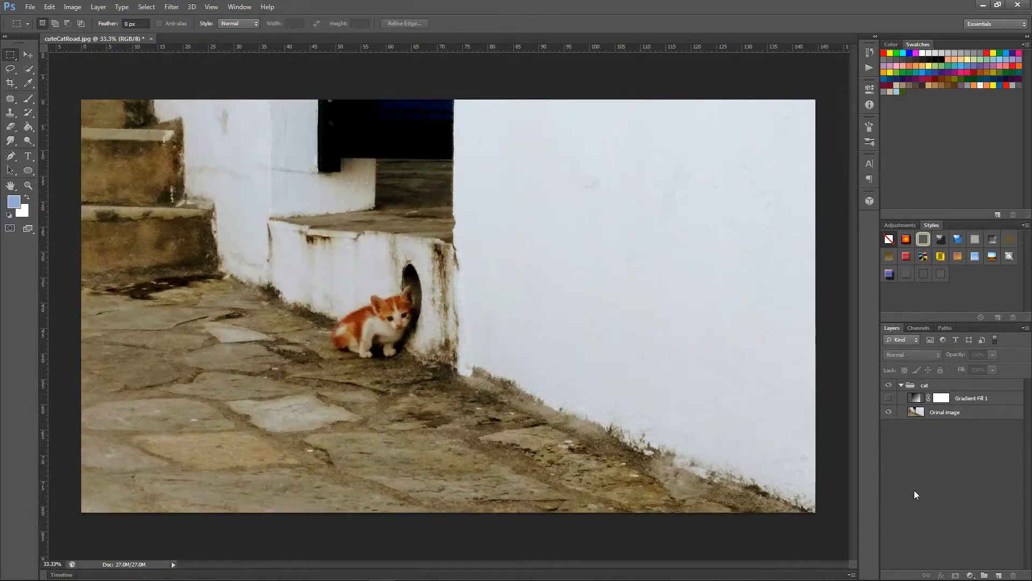
Step: Add a Gradient Map adjustment layer above the hidden gradient fill and look through its gradient presets without changing the gradient
click(970, 576)
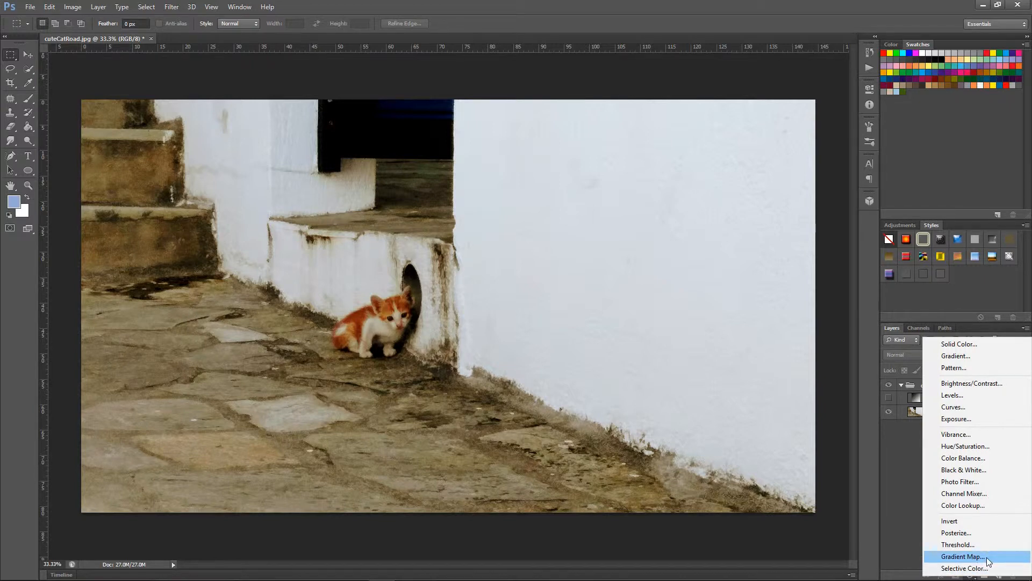
click(986, 557)
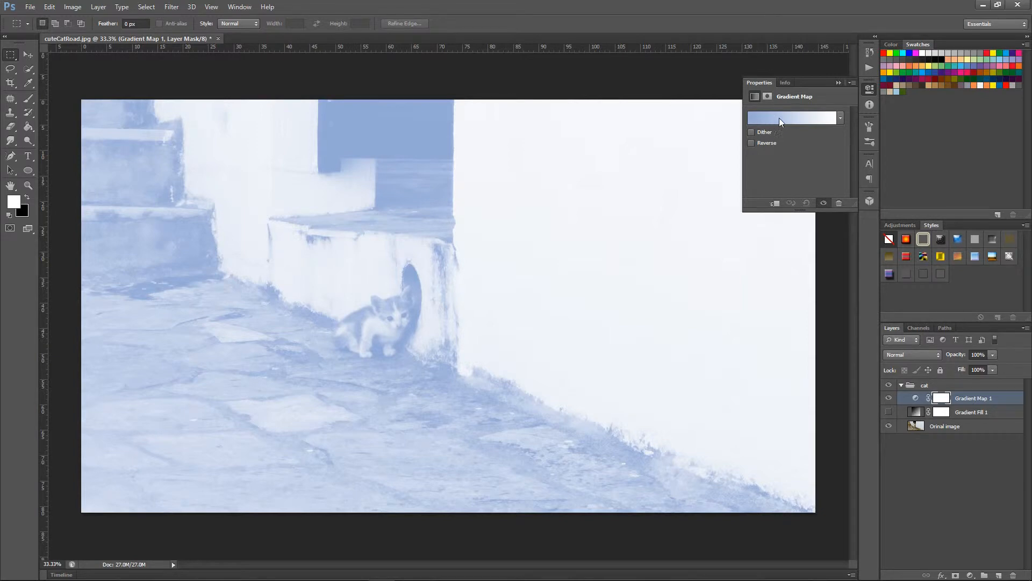
click(842, 120)
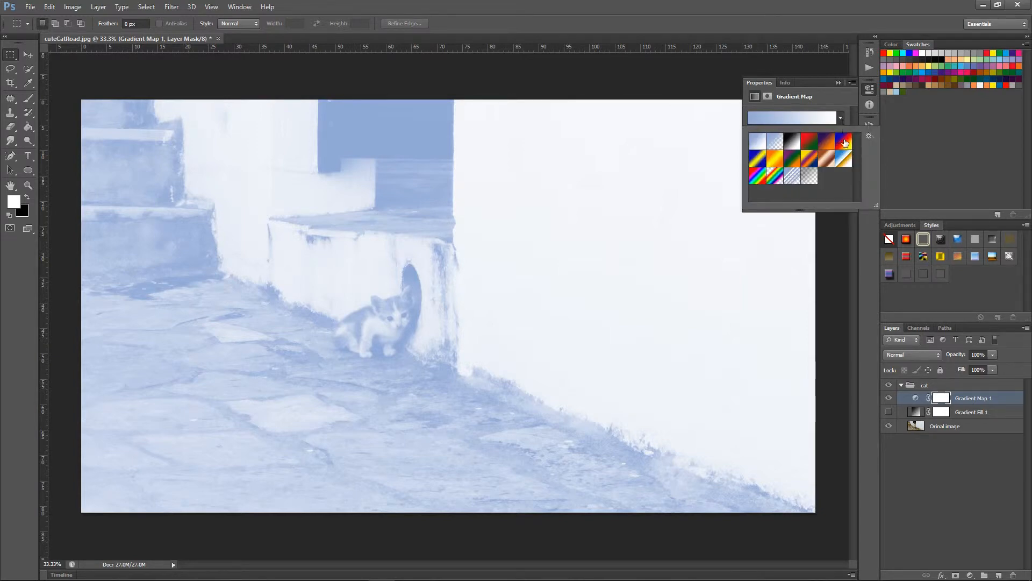
click(842, 119)
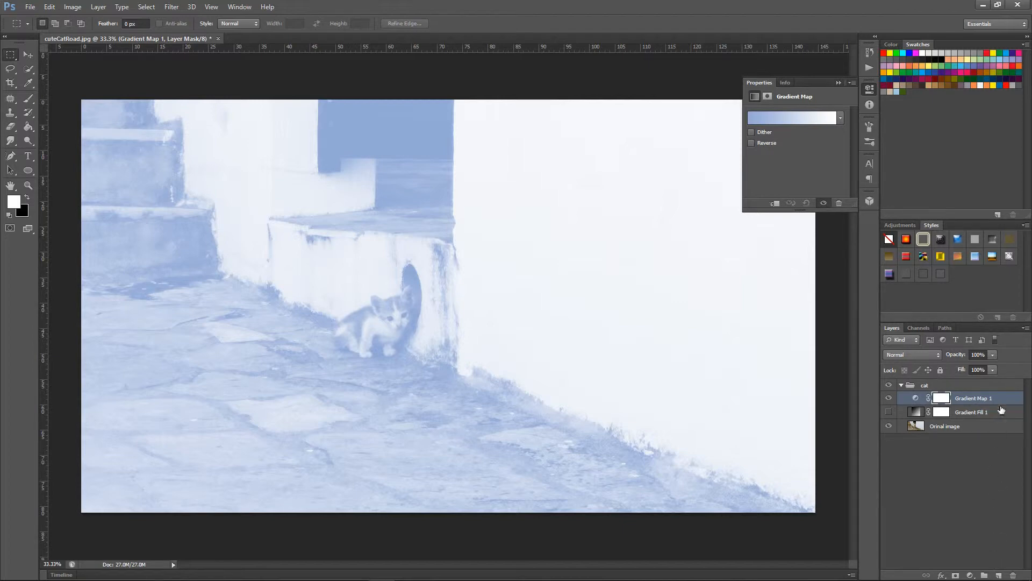
Step: Add a Curves adjustment layer above Gradient Map 1 and enlarge its curve graph
click(972, 576)
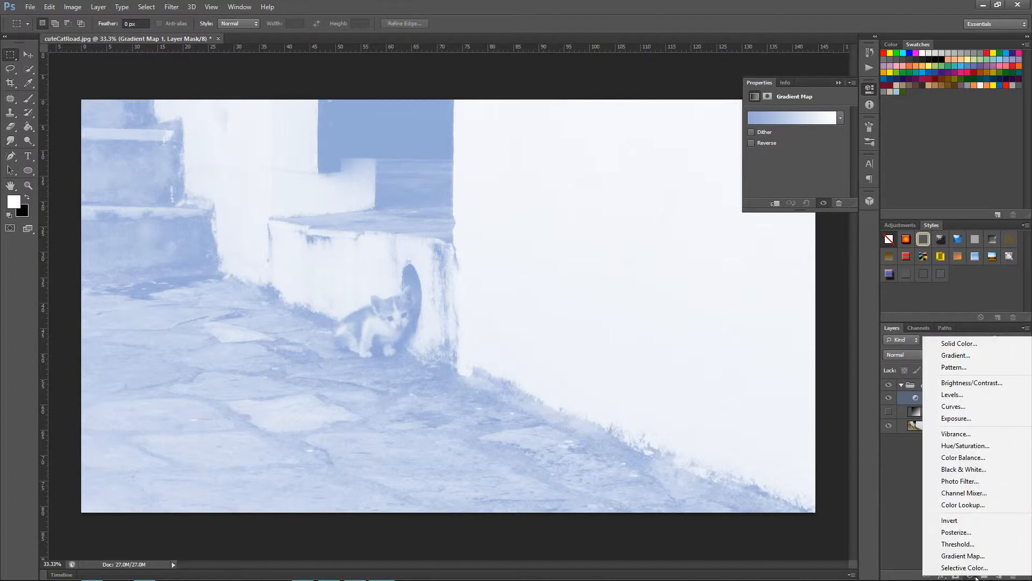
click(965, 407)
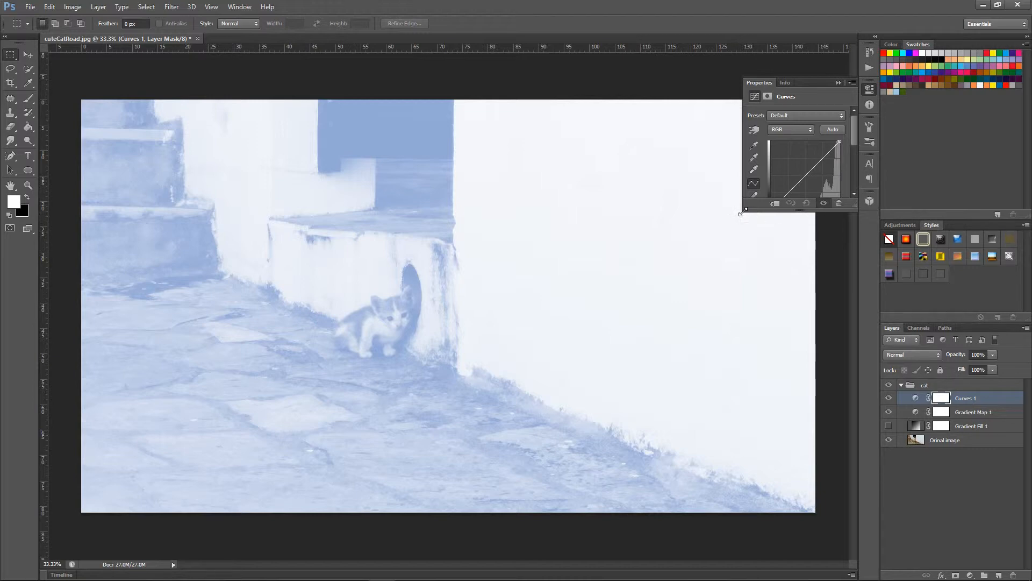
drag(743, 211, 649, 282)
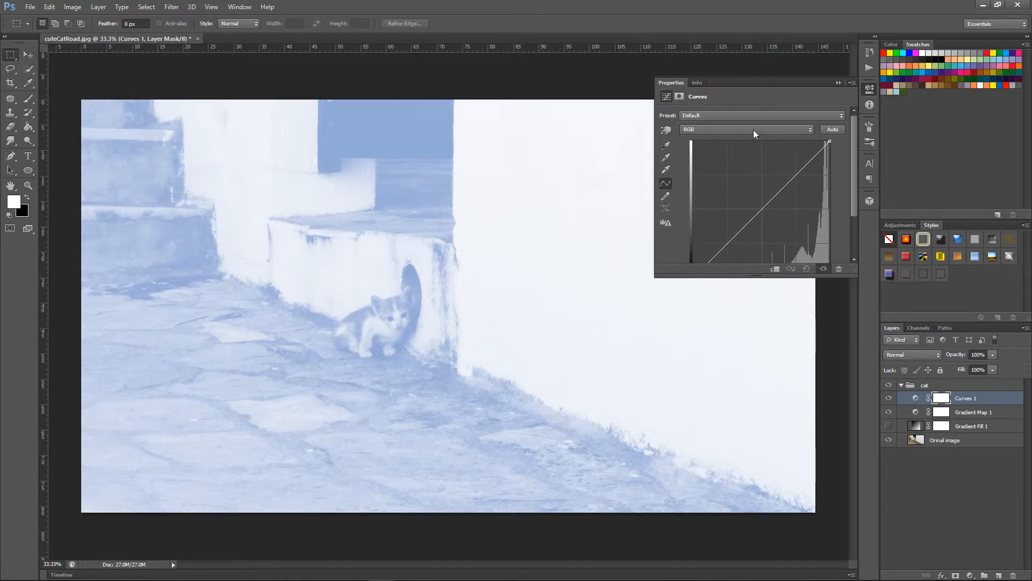
Step: Pull the middle of the RGB curve steeply down toward the highlights to darken the image
click(805, 129)
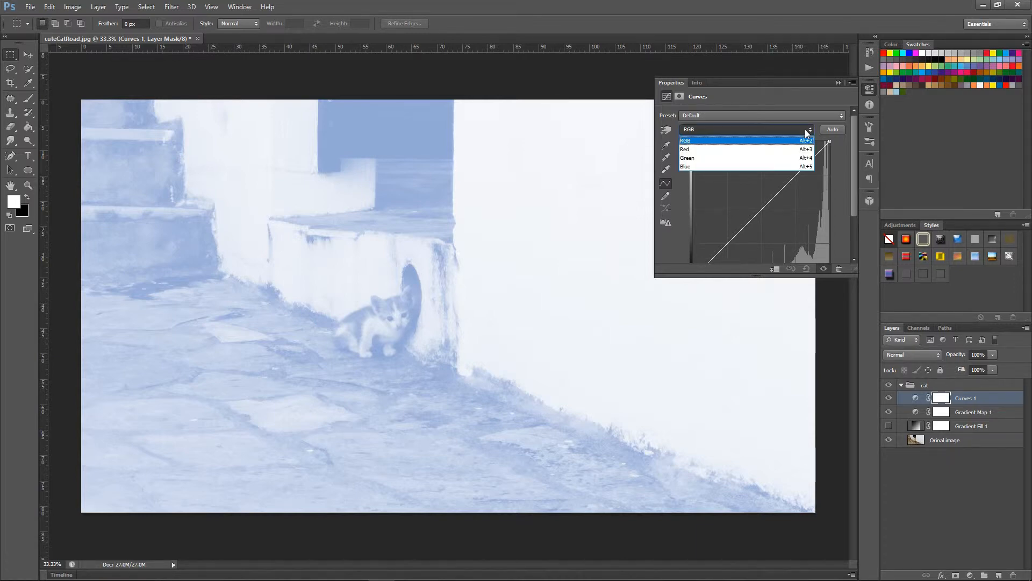
click(712, 142)
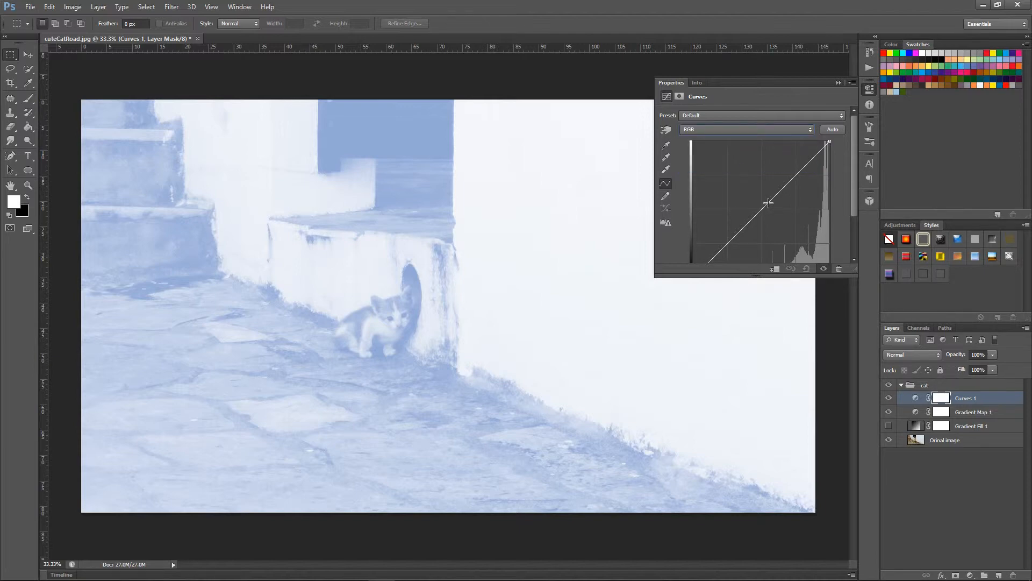
drag(768, 203, 805, 239)
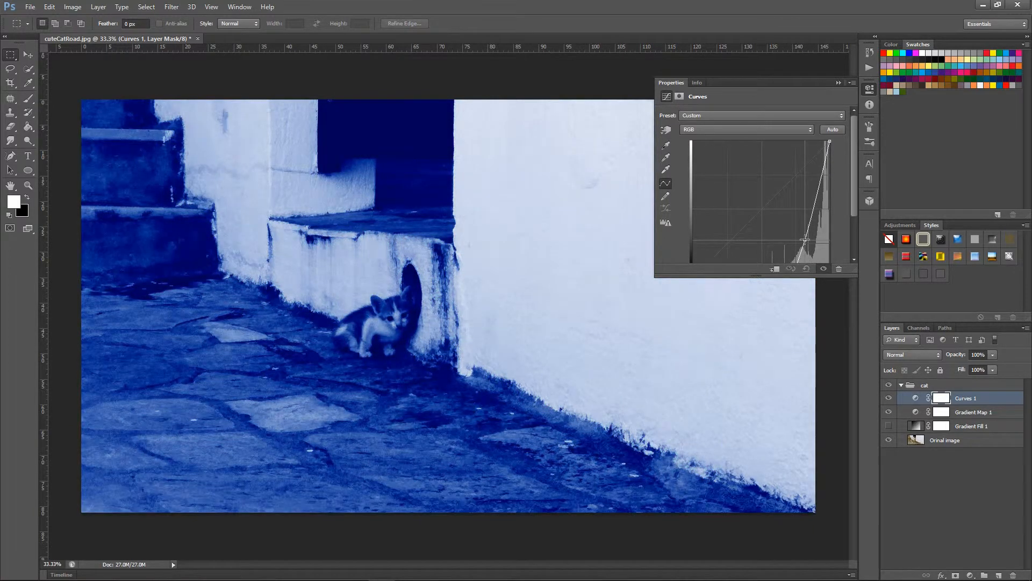
scroll(790, 225, down, 3)
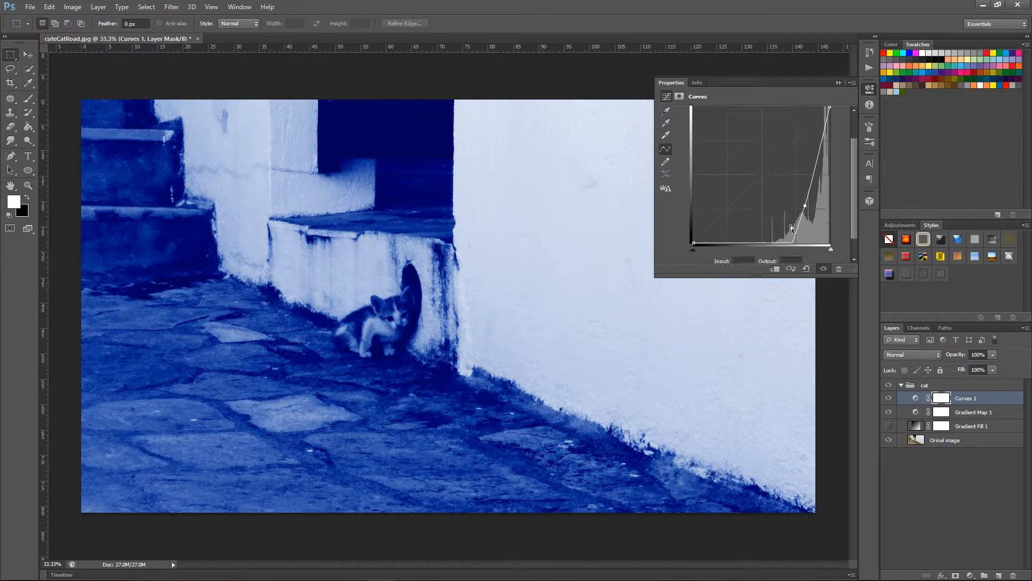
scroll(731, 131, up, 3)
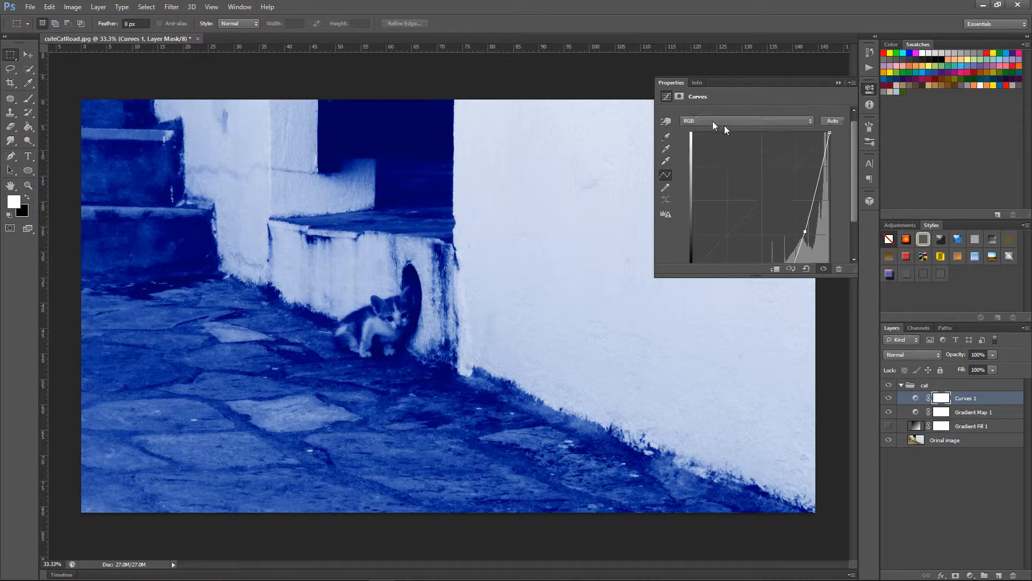
Step: Pull the Blue channel's curve down with a point at input 230 and output 28, trying its black and white sliders
click(728, 121)
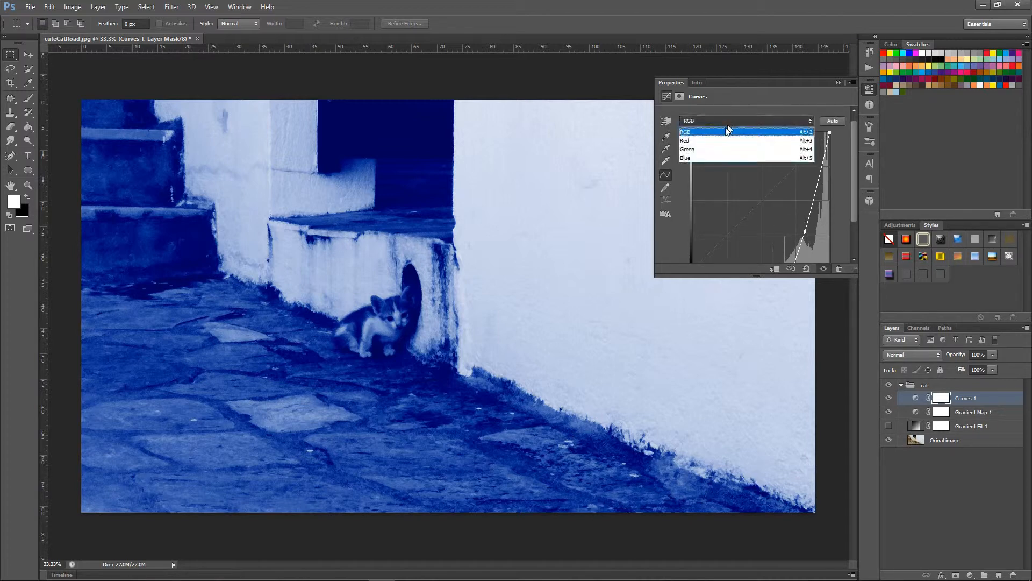
click(705, 159)
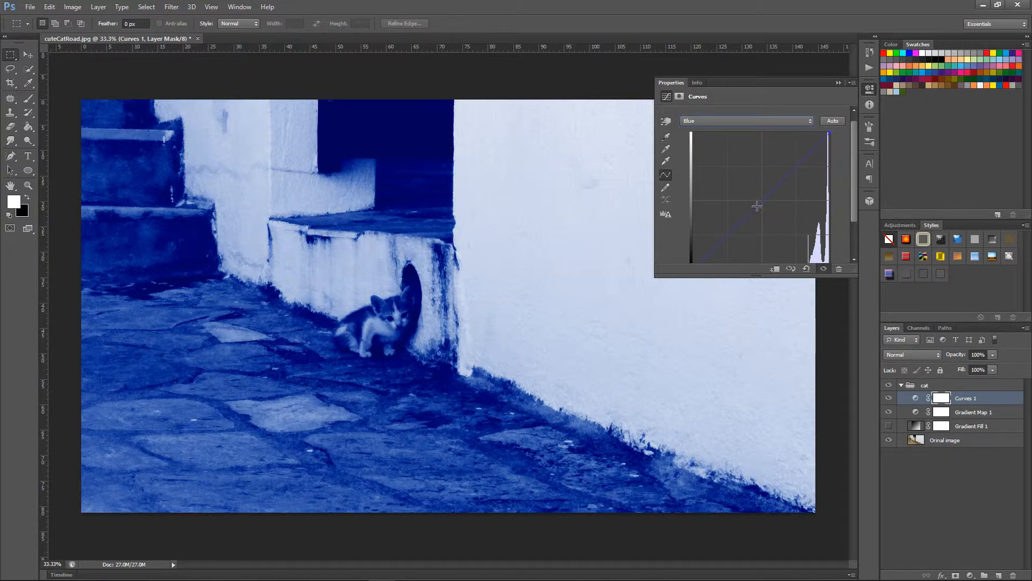
drag(758, 202, 816, 254)
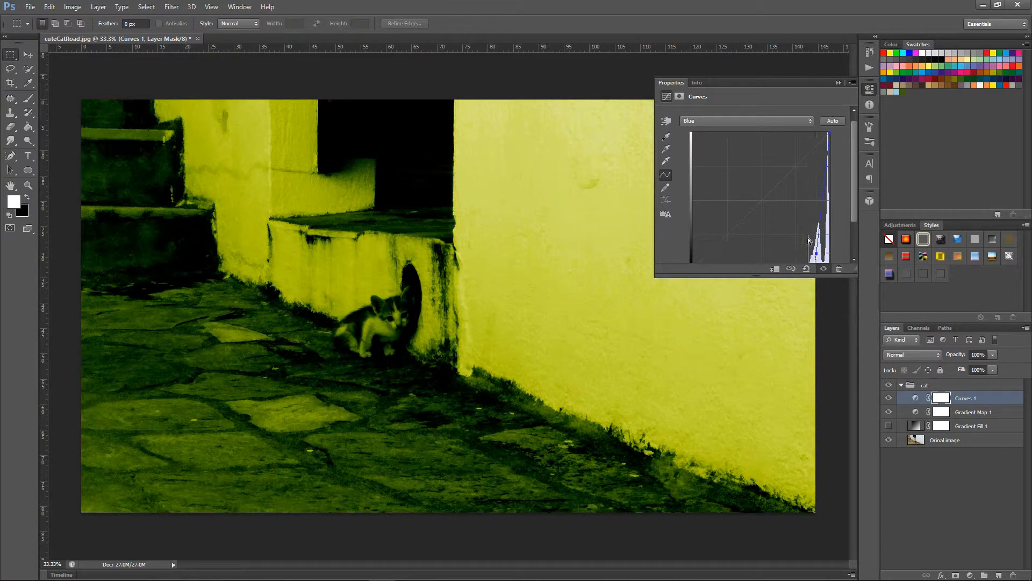
scroll(804, 227, down, 2)
scroll(804, 228, down, 1)
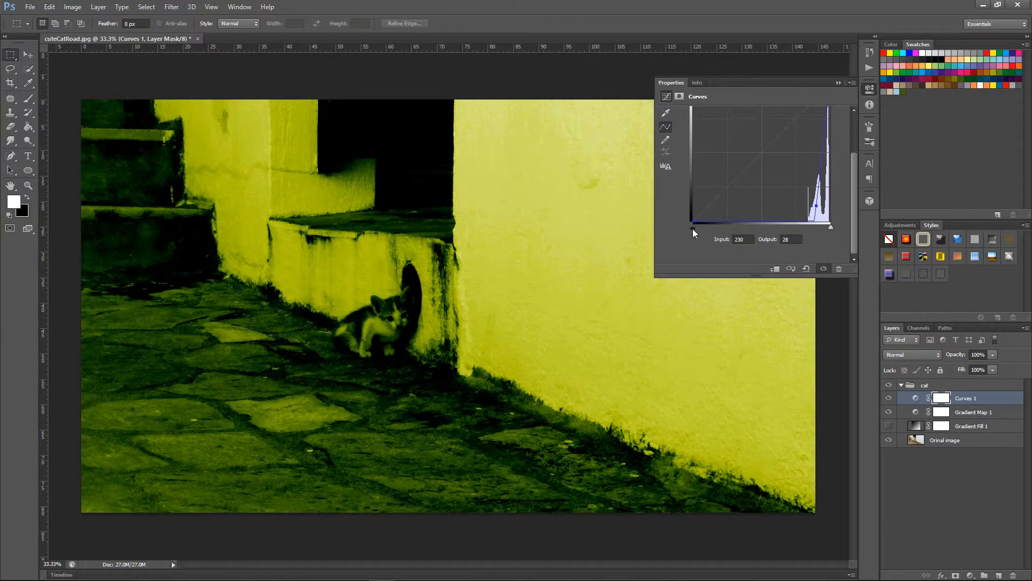
drag(692, 228, 698, 228)
mouse_move(831, 228)
mouse_down()
mouse_move(818, 227)
mouse_move(842, 232)
mouse_up()
Step: Raise the Red channel's curve with a point at input 61 and output 163
scroll(715, 142, up, 3)
click(727, 130)
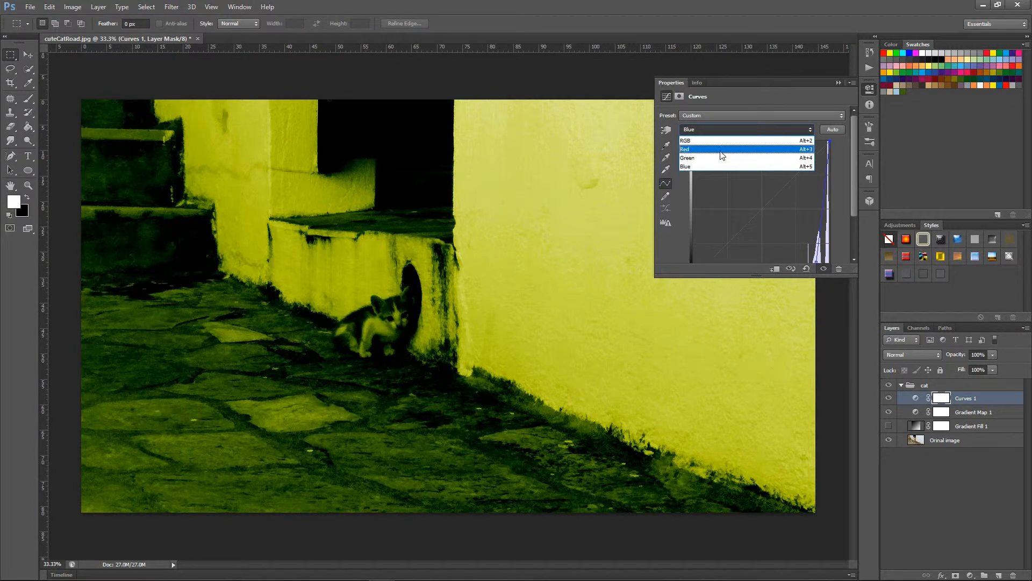
click(721, 151)
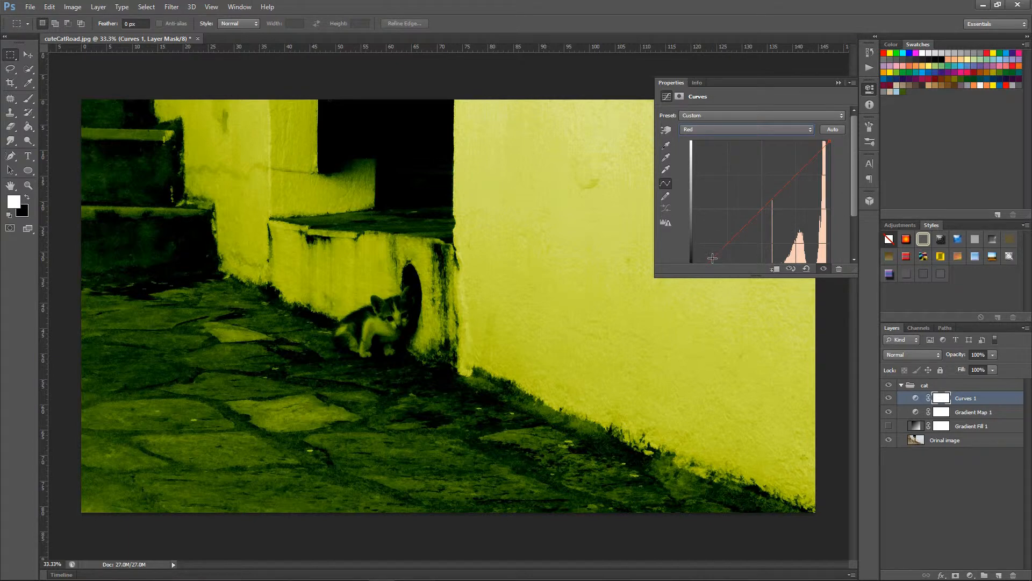
drag(761, 210, 725, 191)
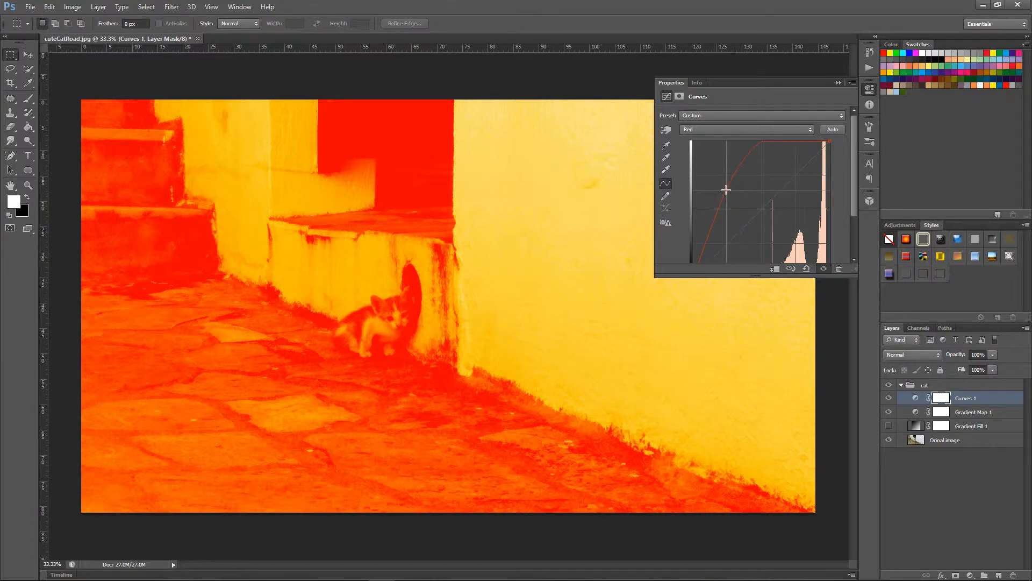
scroll(759, 202, down, 3)
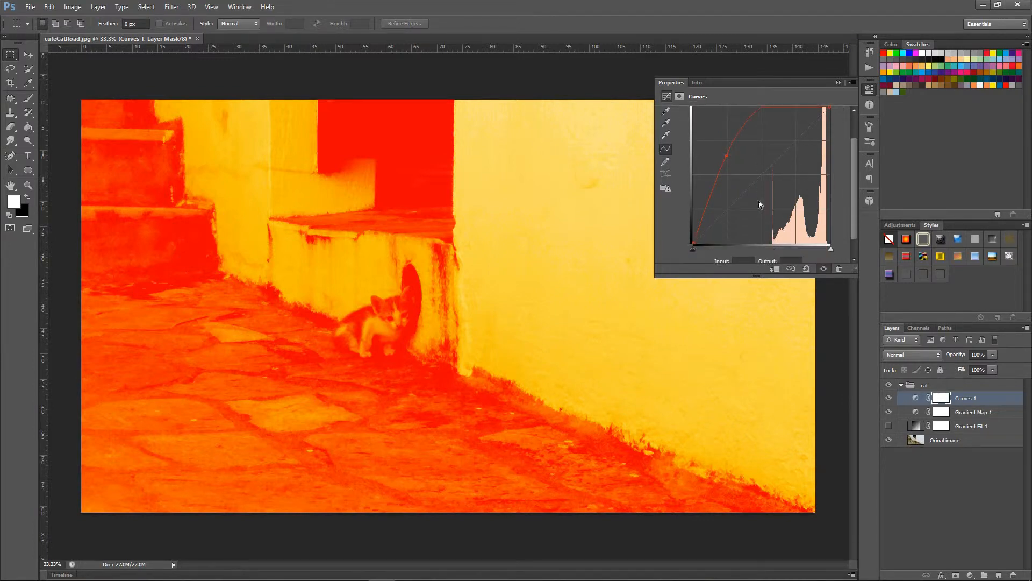
scroll(759, 201, down, 1)
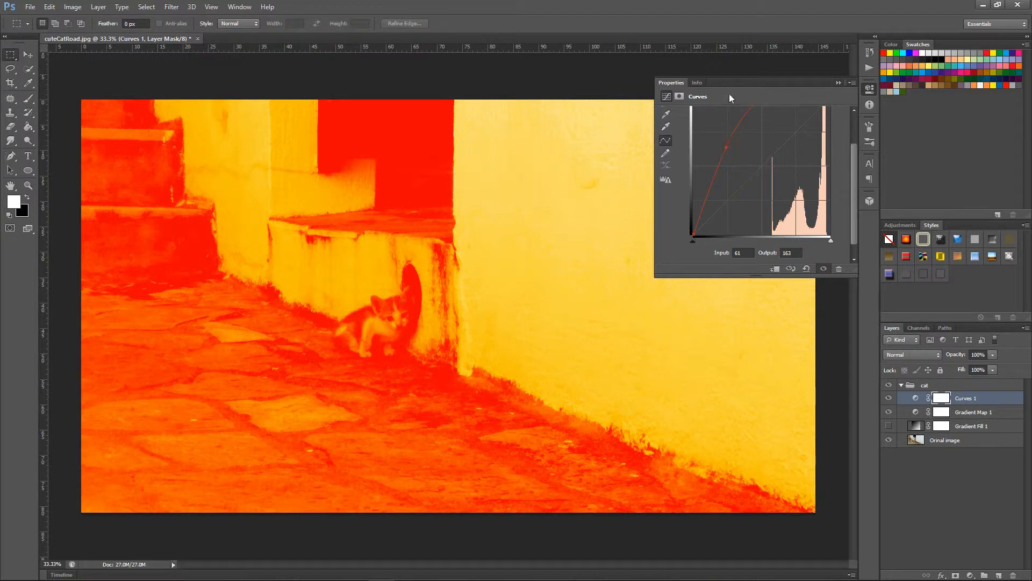
Step: Raise the Green channel's curve slightly in the midtones and close the Curves settings
scroll(749, 167, up, 3)
click(744, 122)
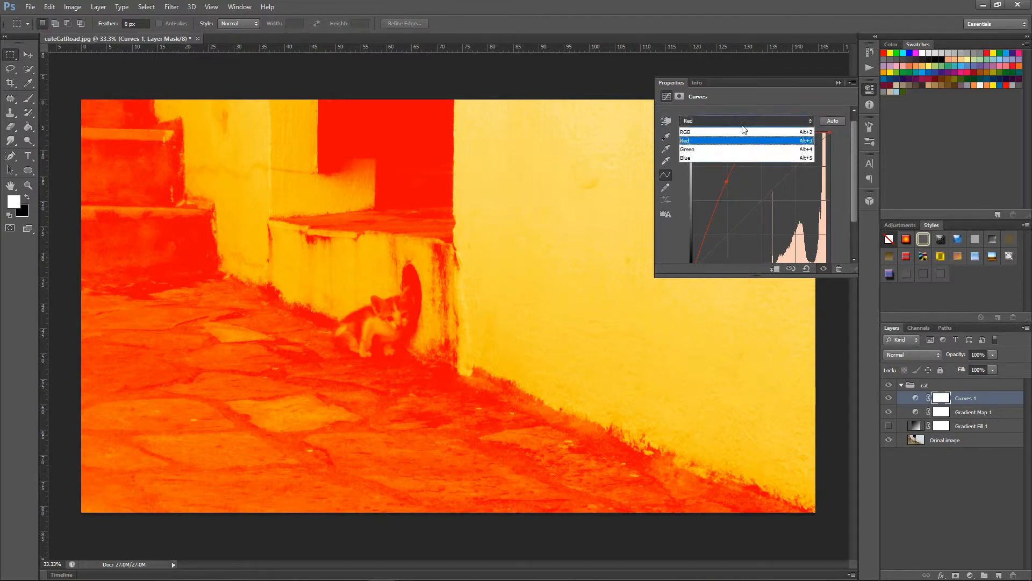
click(731, 150)
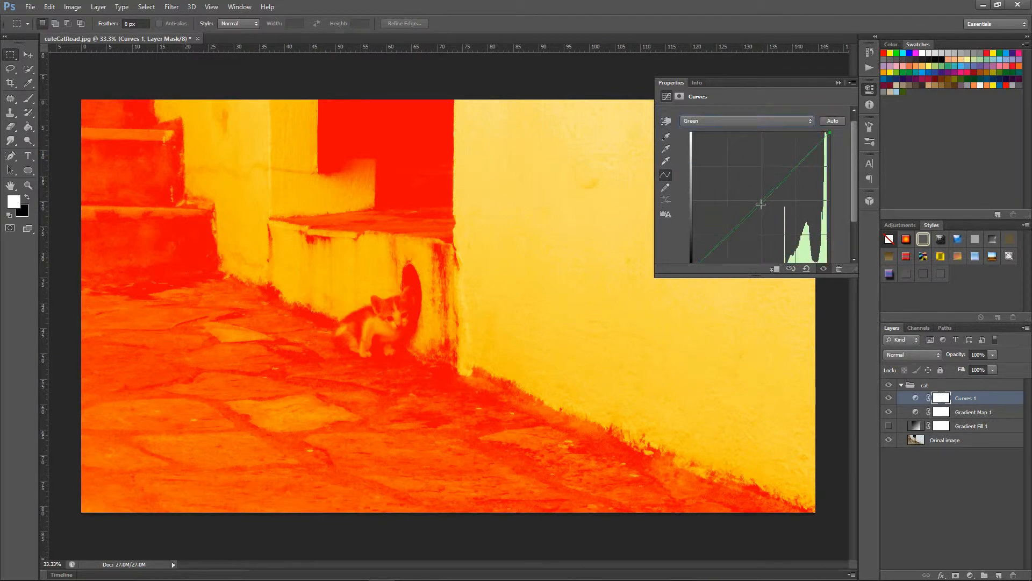
drag(783, 182, 756, 185)
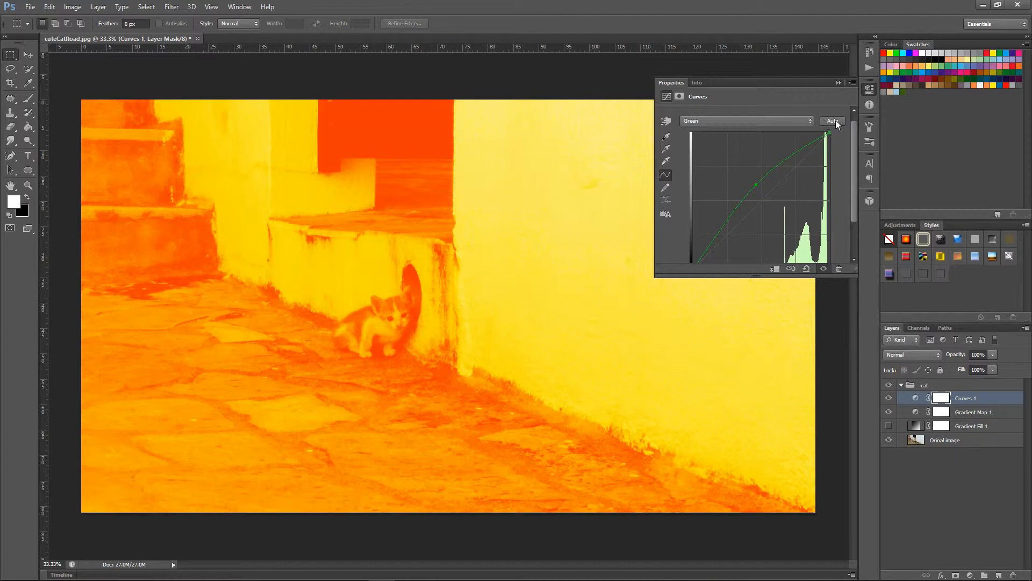
click(837, 83)
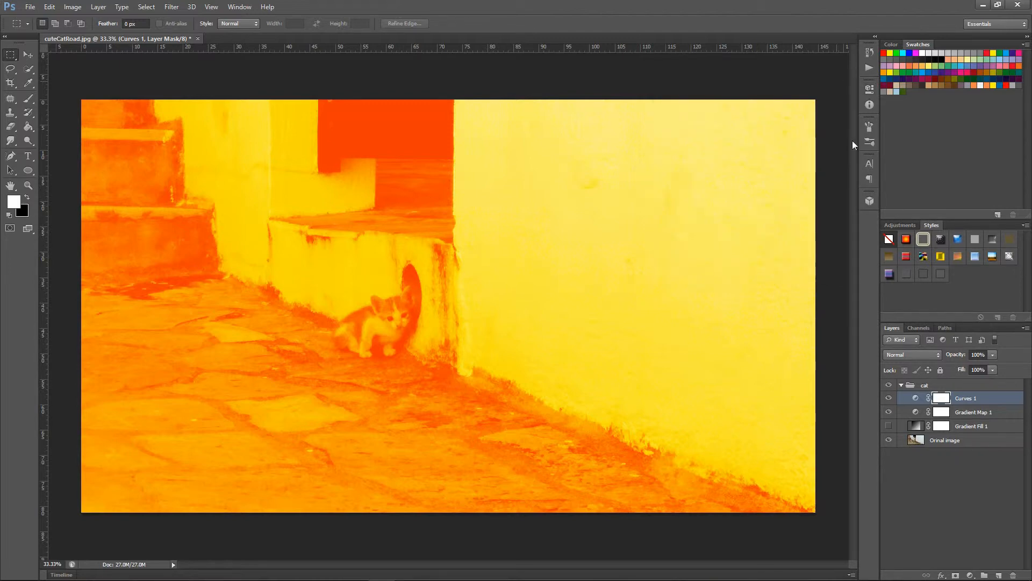
Step: Toggle the visibility of Gradient Map 1 and Gradient Fill 1 to compare how the Curves layer affects the layers below it
click(889, 412)
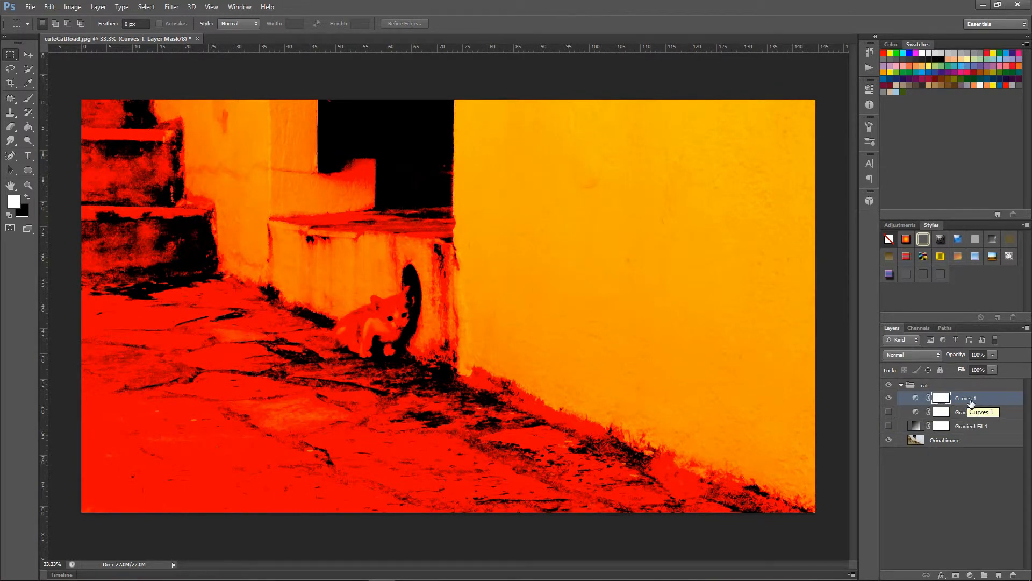
click(889, 412)
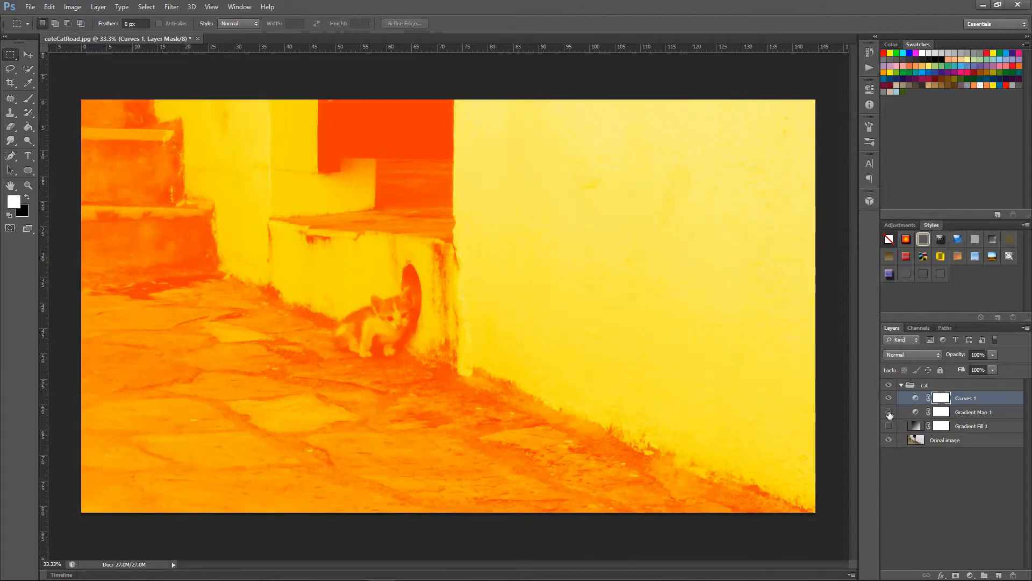
click(889, 413)
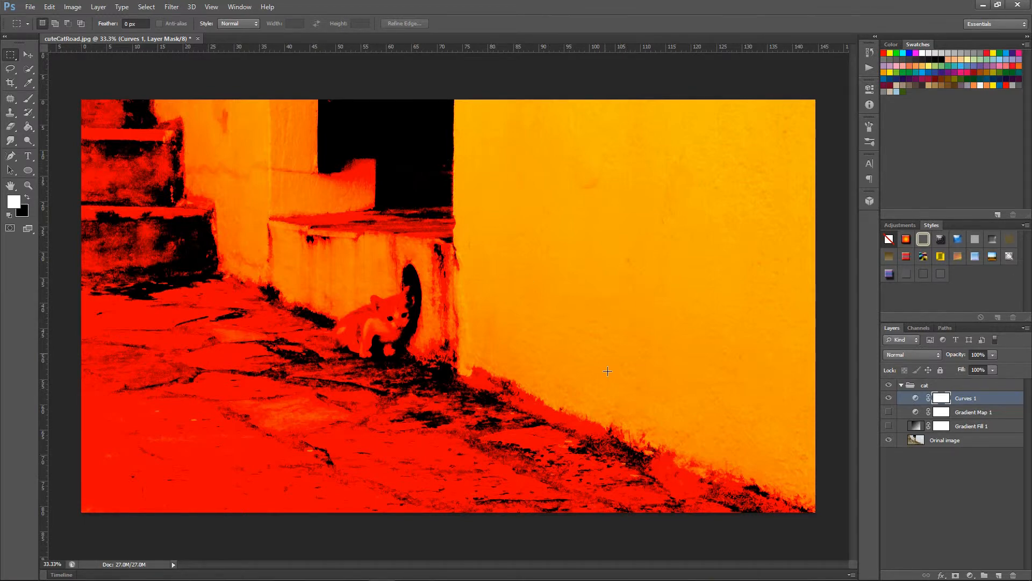
click(888, 427)
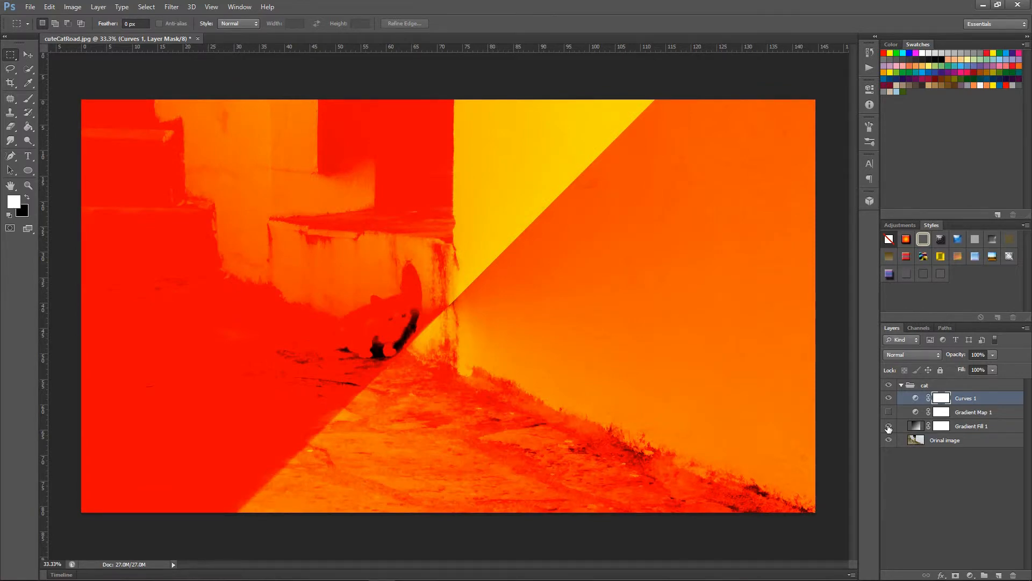
click(888, 427)
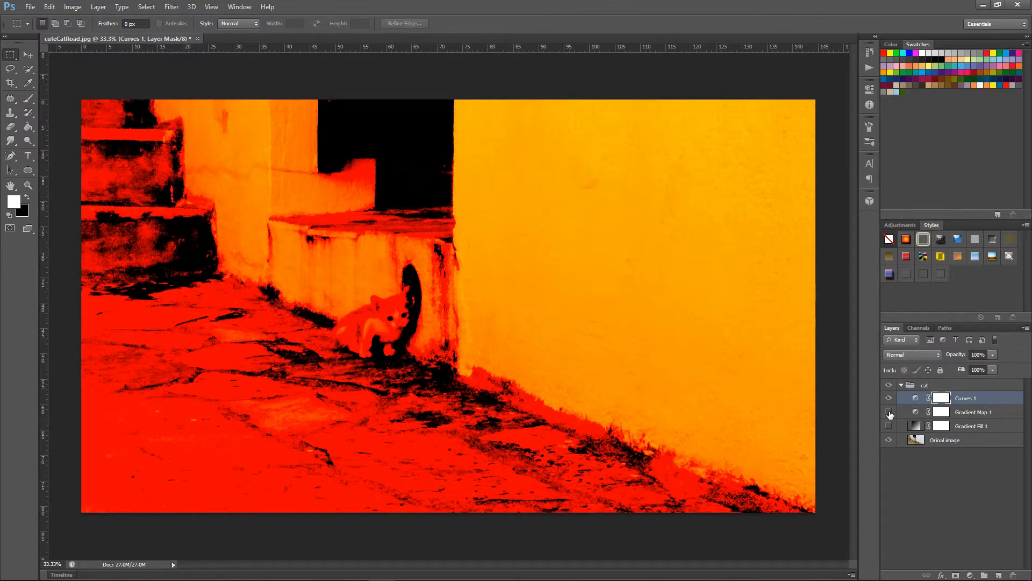
click(889, 412)
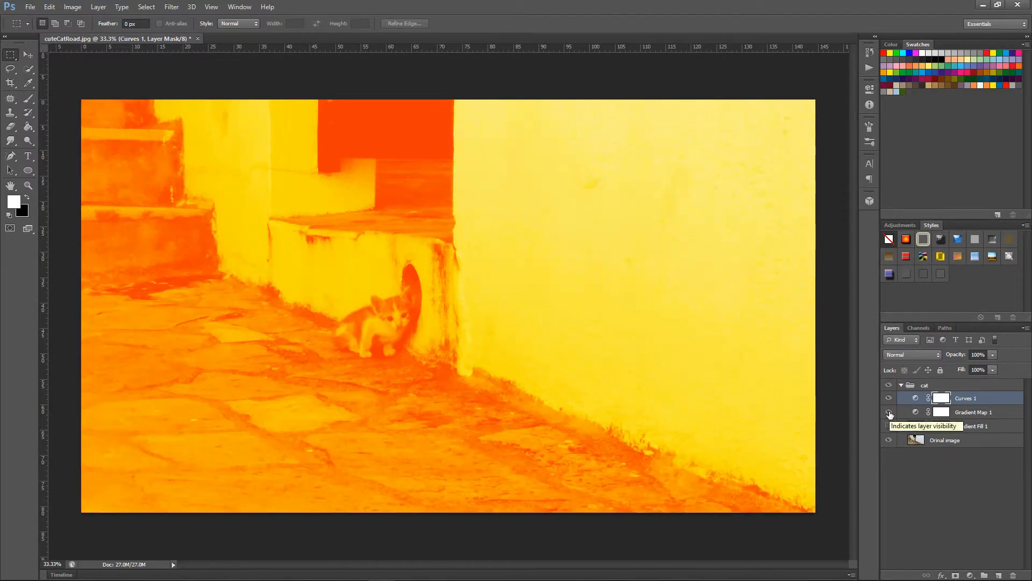
Step: Hide Gradient Map 1 and move it above the Curves 1 layer in the cat group
click(888, 413)
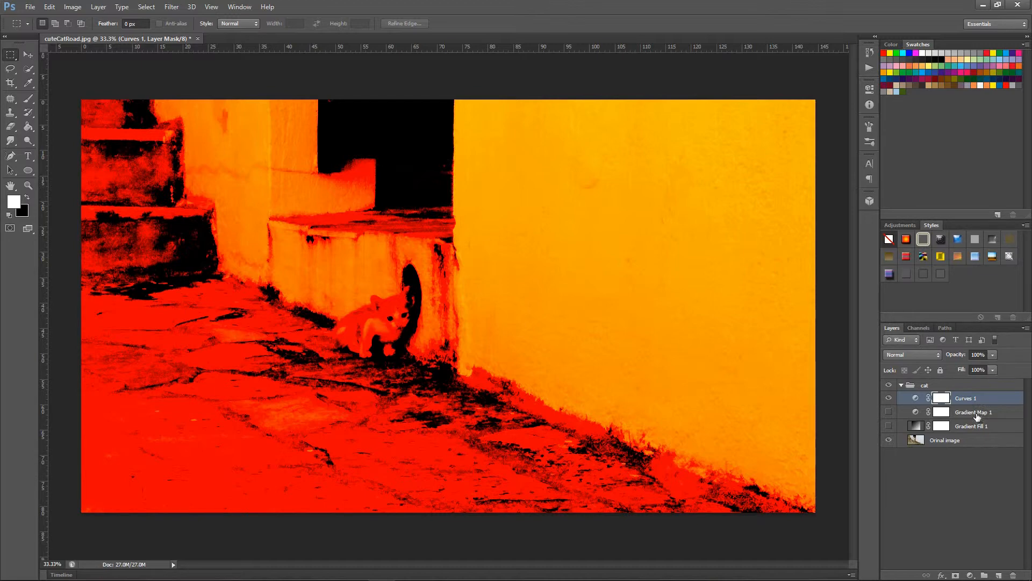
drag(977, 417, 971, 395)
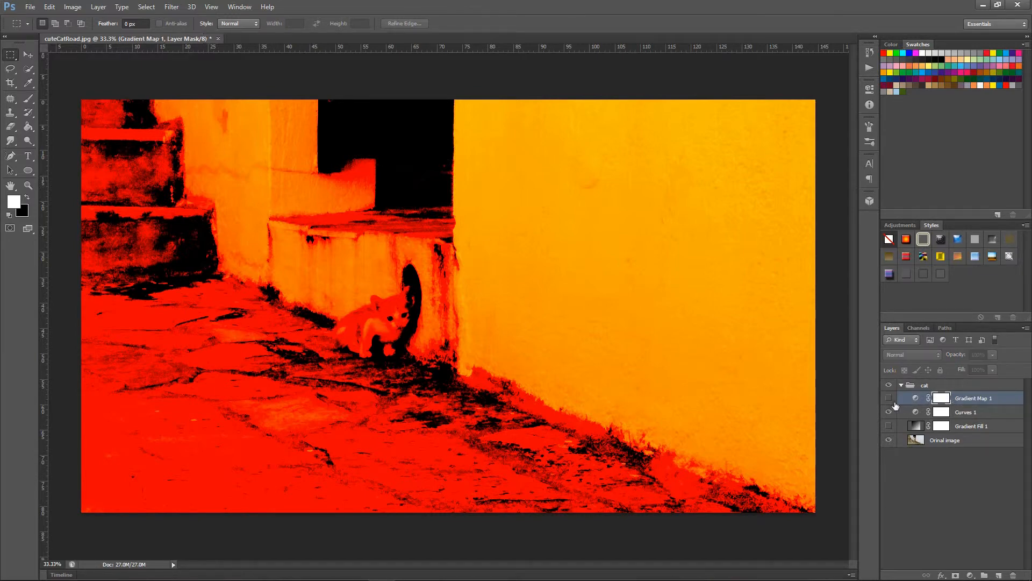
Step: Toggle Gradient Map 1 to compare its effect above Curves 1, and leave both adjustment layers hidden
click(888, 398)
click(889, 398)
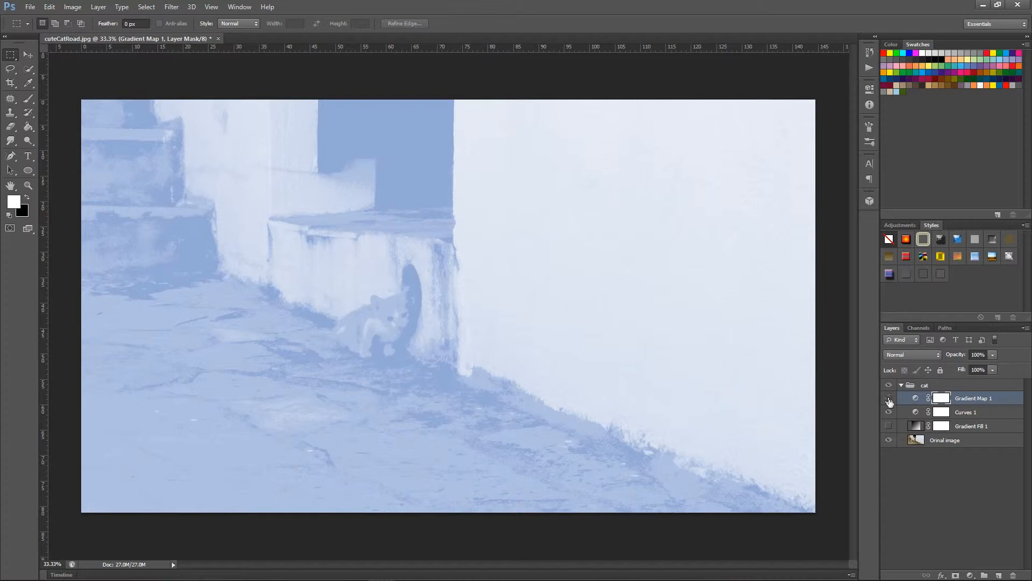
drag(889, 401, 891, 417)
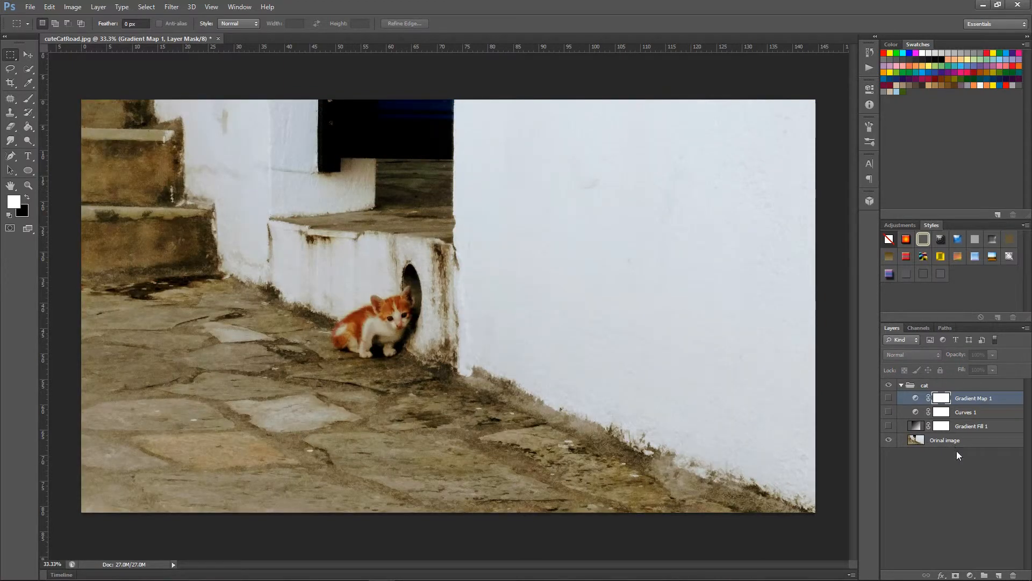
Step: Add a Brightness/Contrast adjustment layer with brightness 94 and contrast -19, and close its settings
click(971, 575)
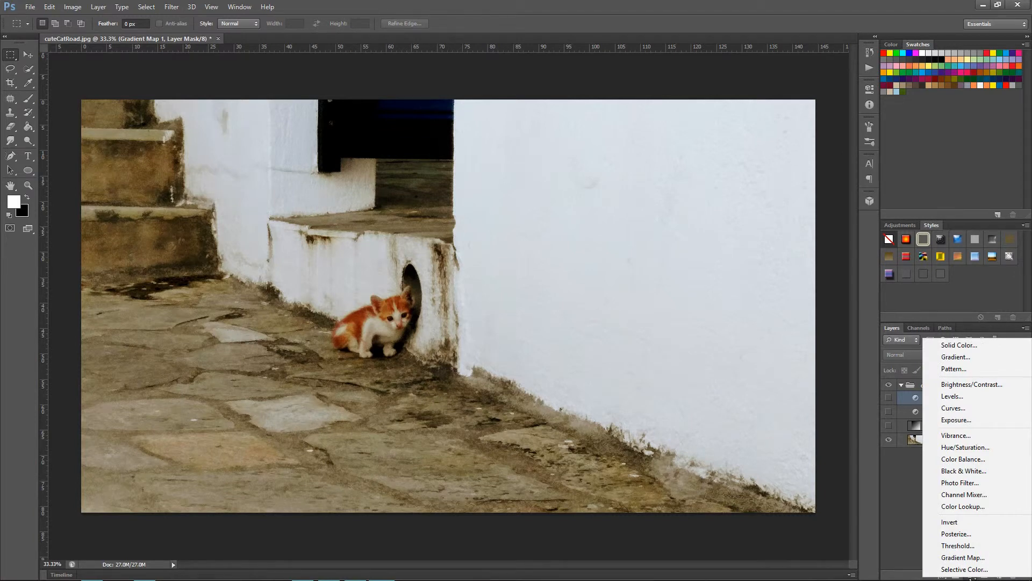
click(982, 384)
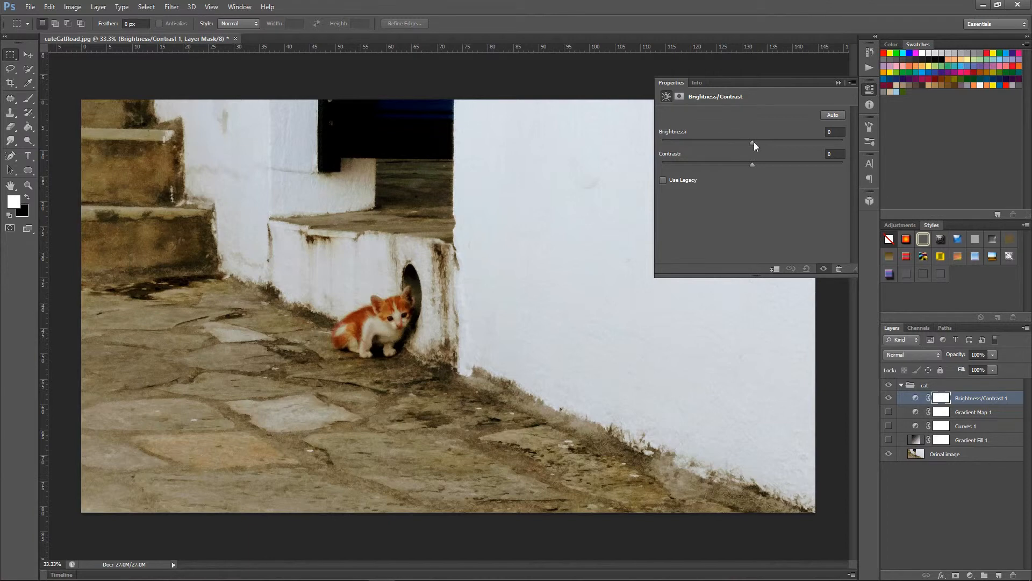
drag(752, 142, 809, 142)
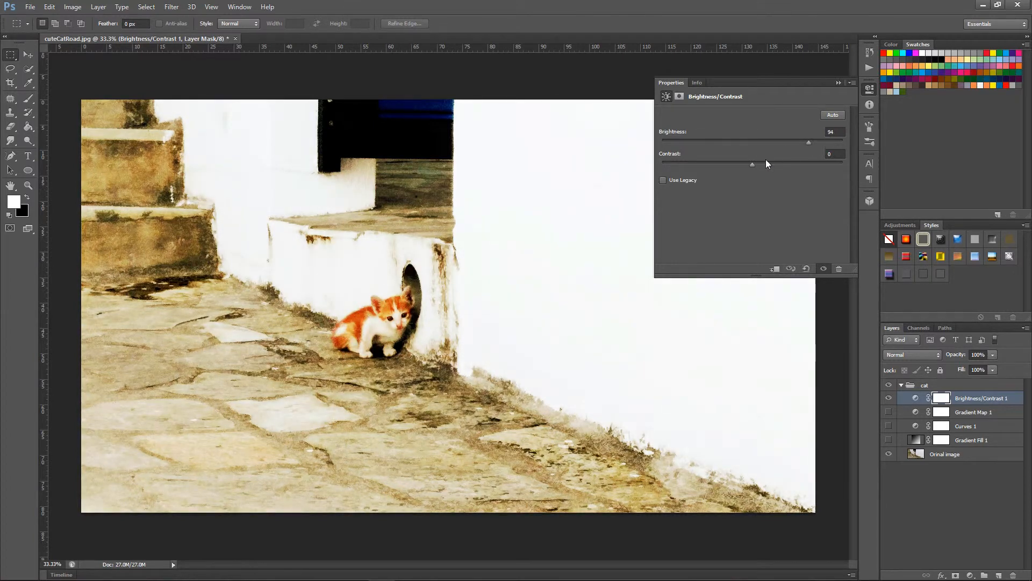
mouse_move(717, 164)
mouse_down()
mouse_move(692, 164)
mouse_move(719, 165)
mouse_up()
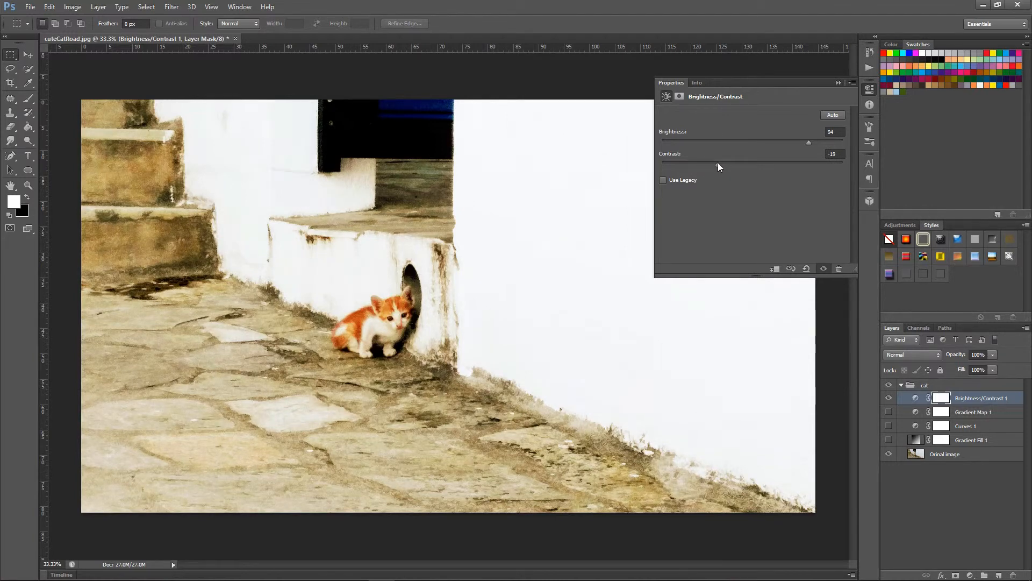
click(837, 83)
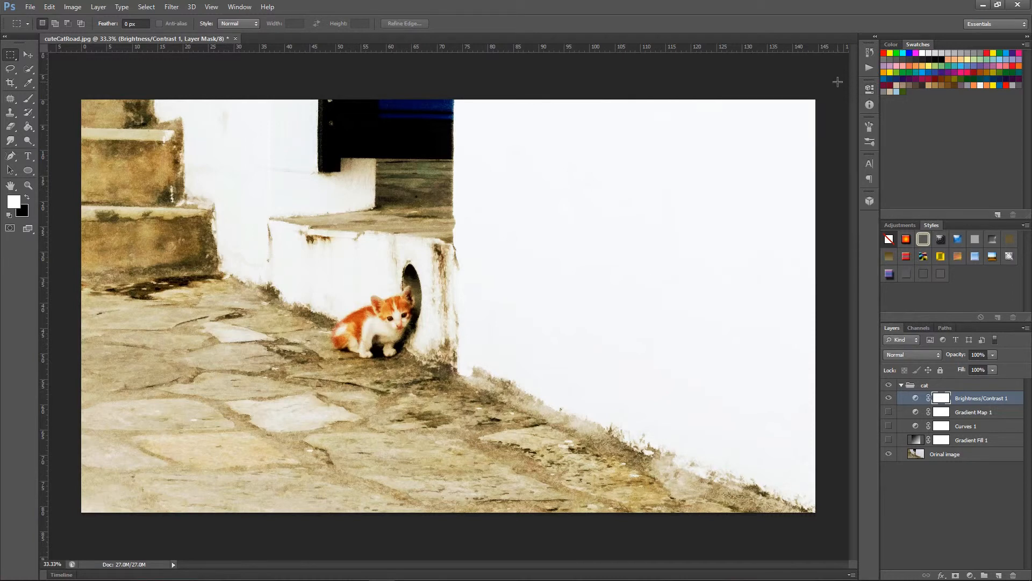
Step: Compare the image with and without Brightness/Contrast 1, and leave that layer hidden
click(888, 398)
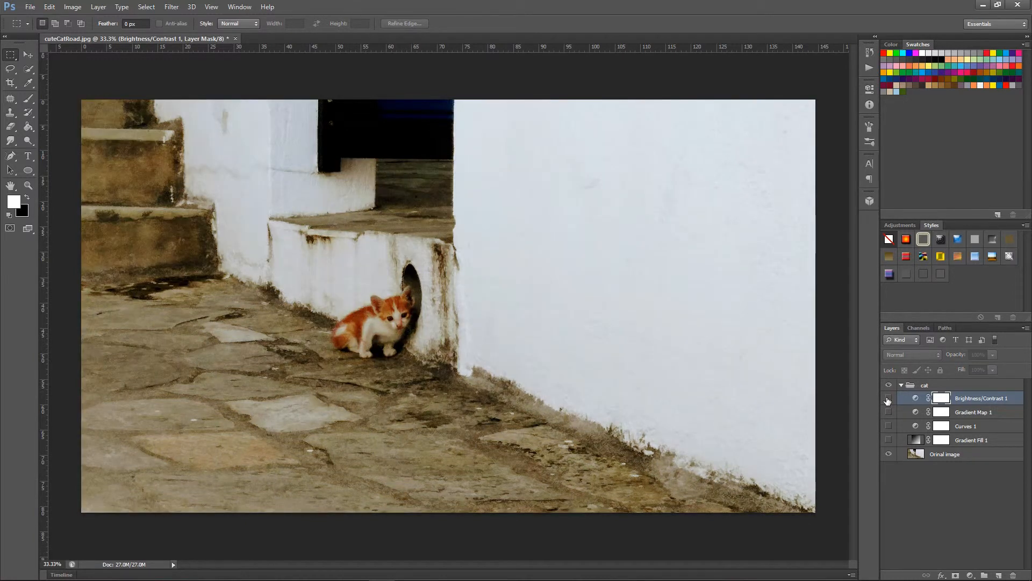
click(888, 398)
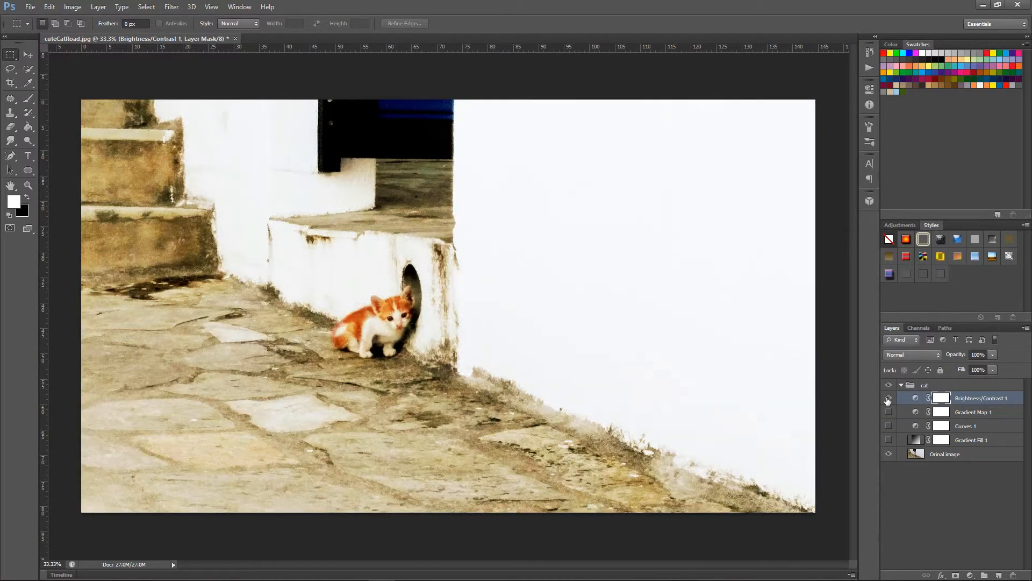
click(888, 399)
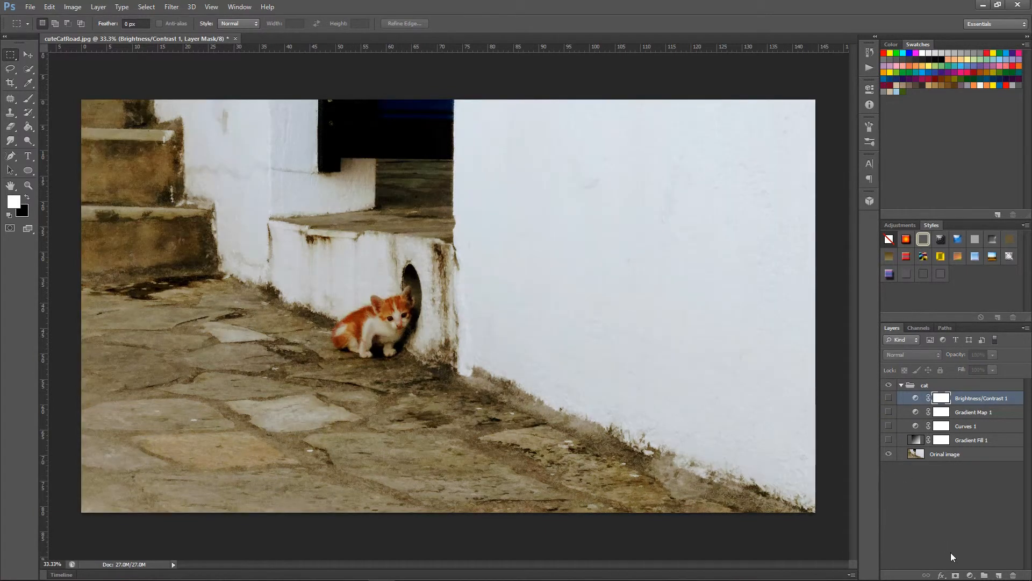
Step: Add an Exposure adjustment layer with exposure +2.54, offset -0.2113 and gamma correction 2.64
click(970, 574)
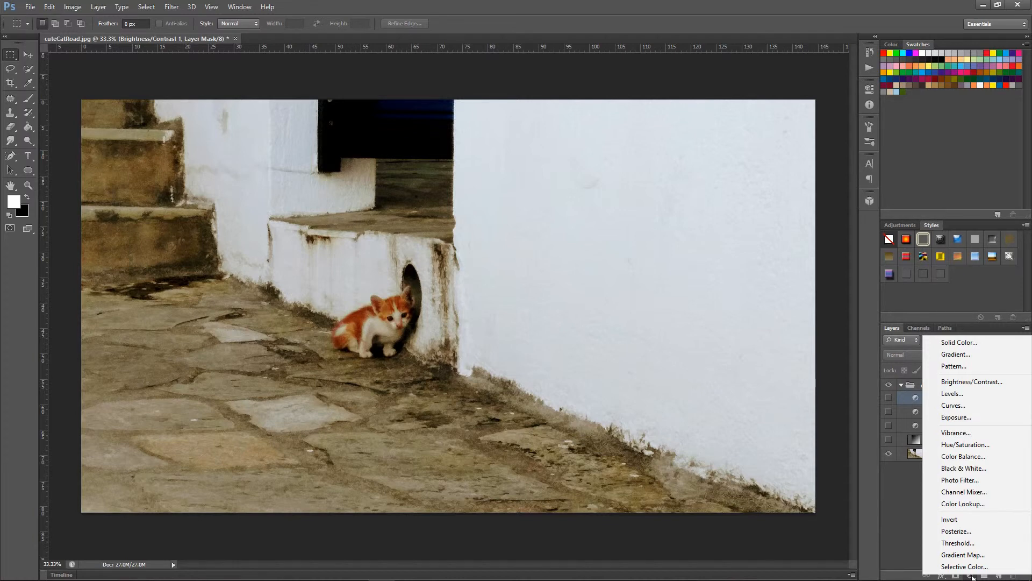
click(963, 417)
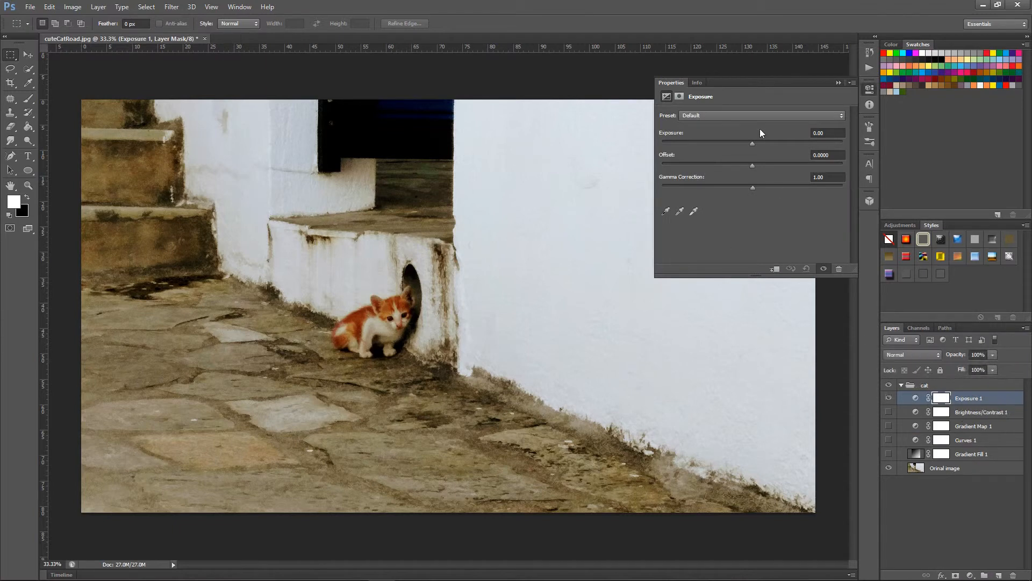
drag(753, 143, 786, 143)
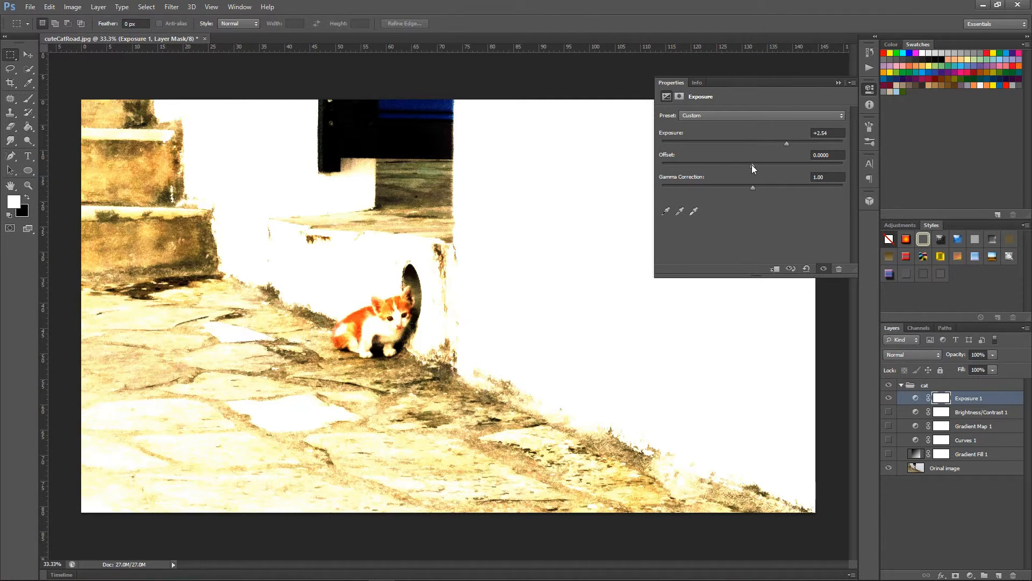
drag(751, 164, 714, 166)
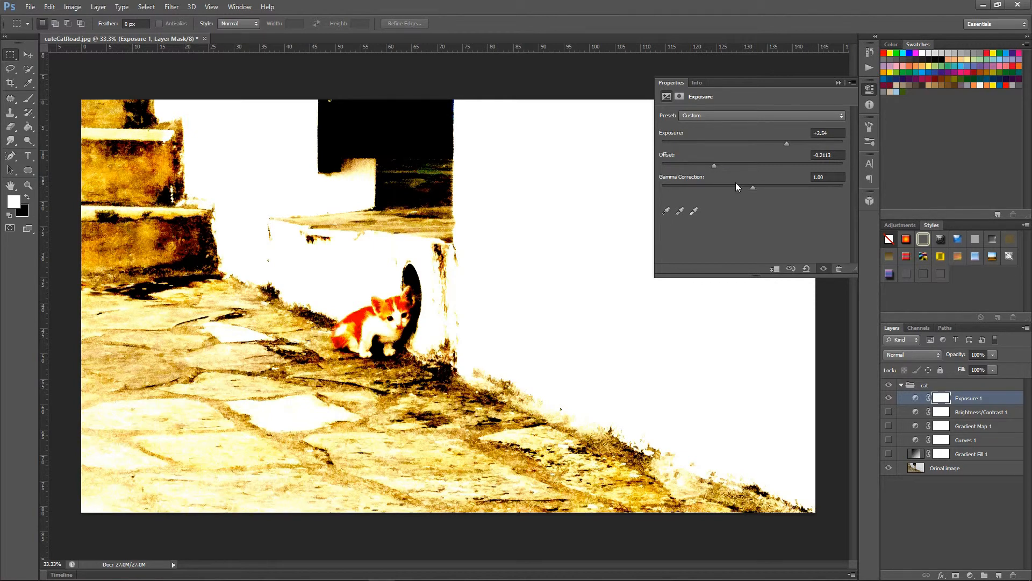
drag(754, 188, 691, 189)
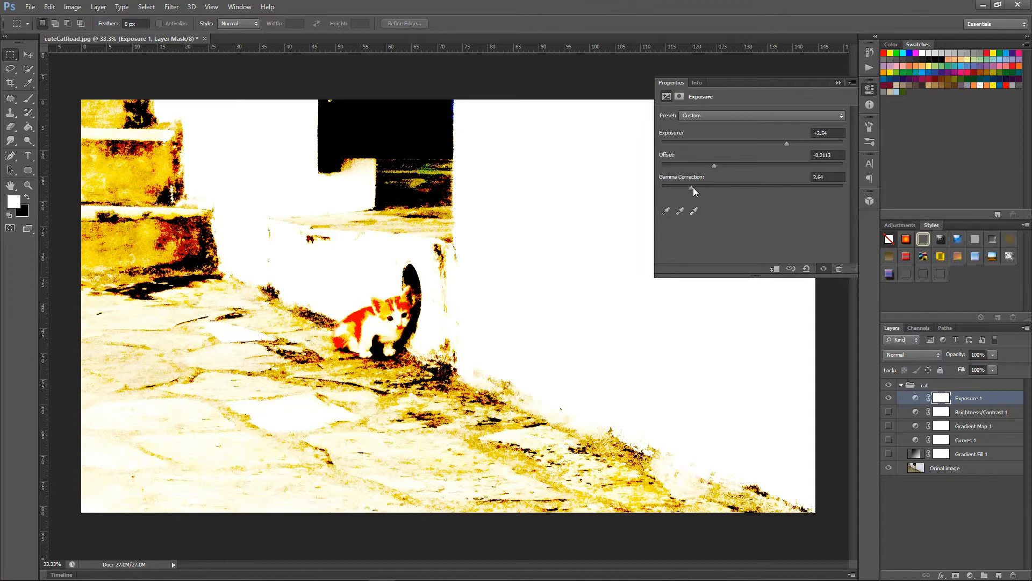
Step: Set the Exposure layer to exposure +3.61, offset -0.5000 and gamma correction 1.00, and toggle its visibility to compare the effect
drag(730, 188, 656, 167)
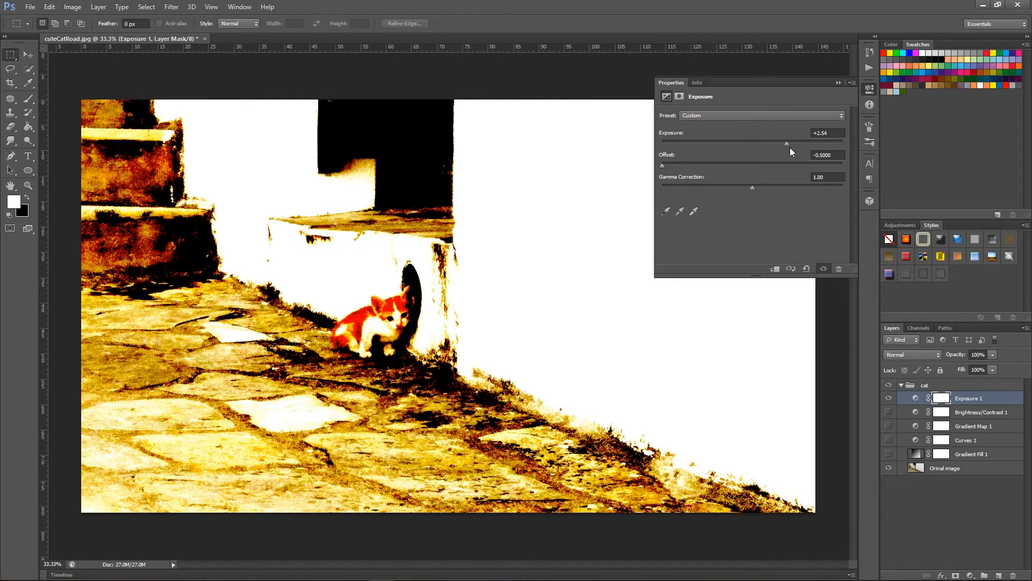
mouse_move(815, 143)
mouse_down()
mouse_move(834, 143)
mouse_move(801, 147)
mouse_up()
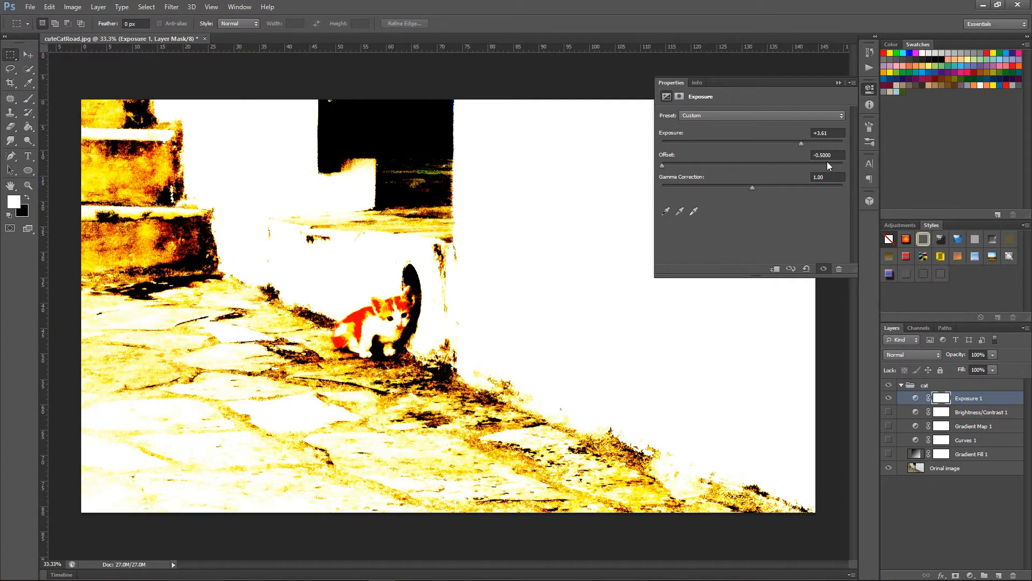
click(838, 82)
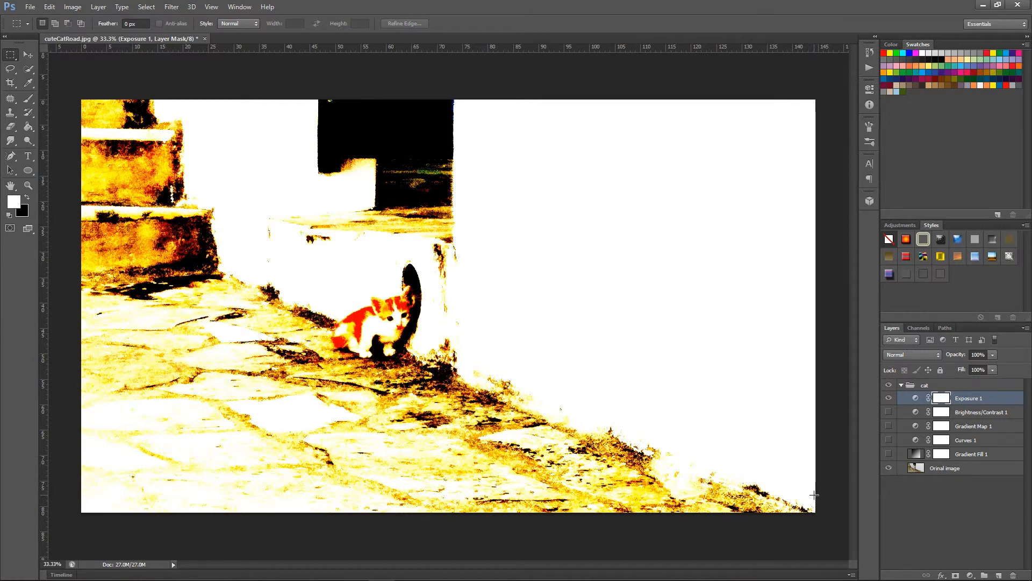
click(889, 398)
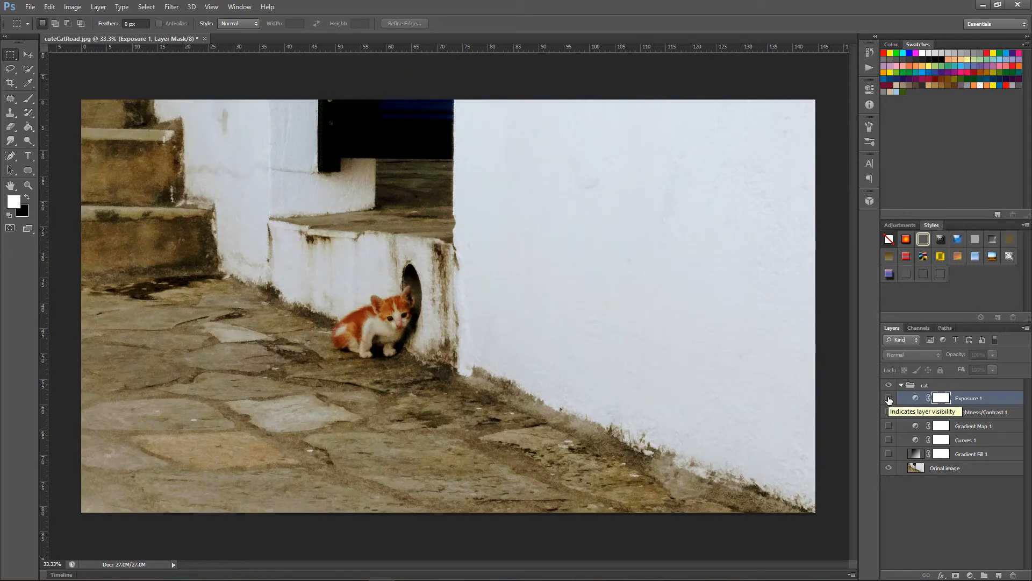
click(888, 398)
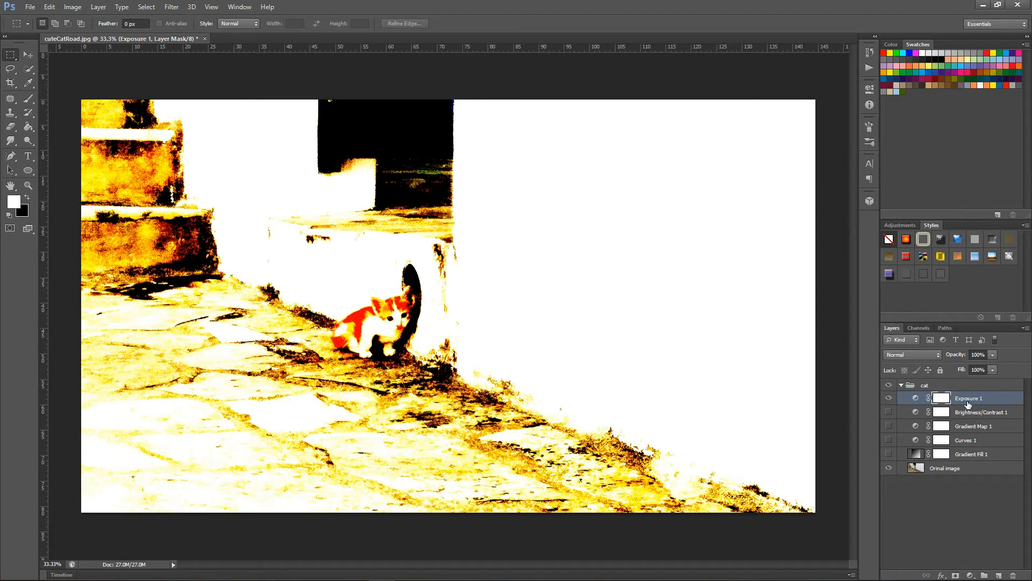
Step: Lower the density of Exposure 1's layer mask and close the mask settings
double_click(939, 401)
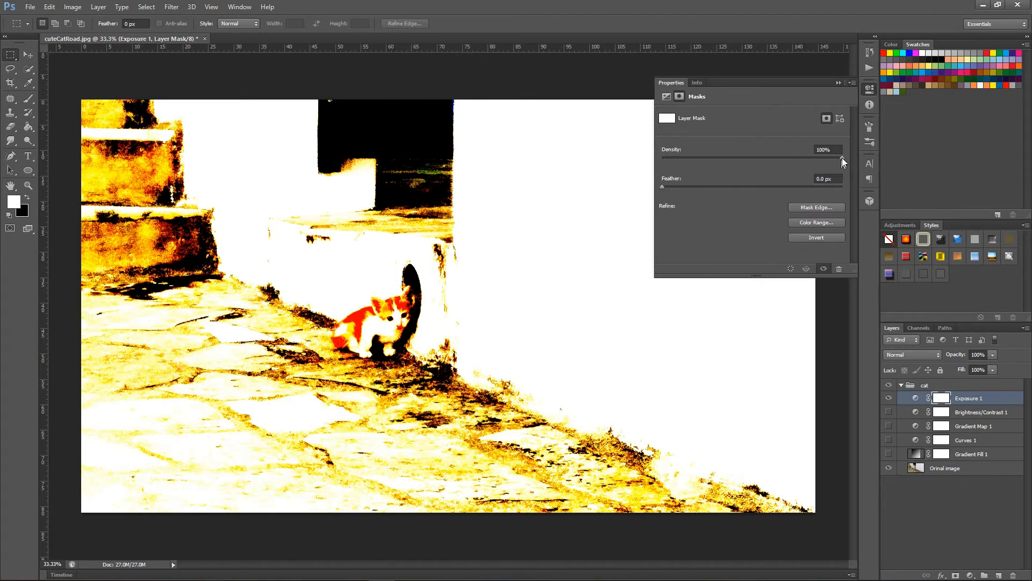
drag(805, 160, 801, 157)
click(837, 84)
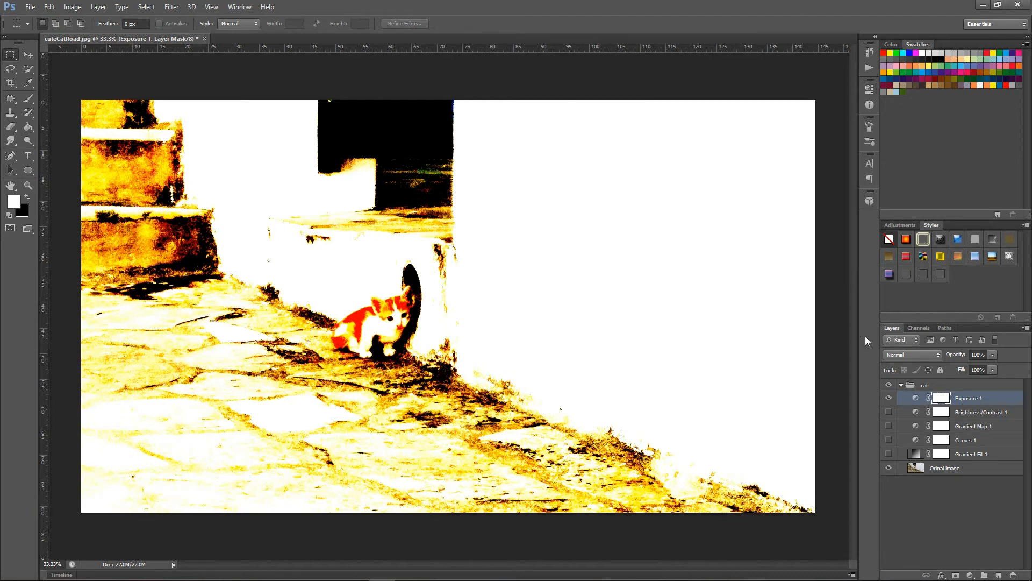
Step: Show the hidden adjustment layers together, and hide Exposure 1, Gradient Fill 1 and Brightness/Contrast 1 again, keeping Gradient Map 1 and Curves 1 on
drag(887, 399, 889, 436)
click(888, 440)
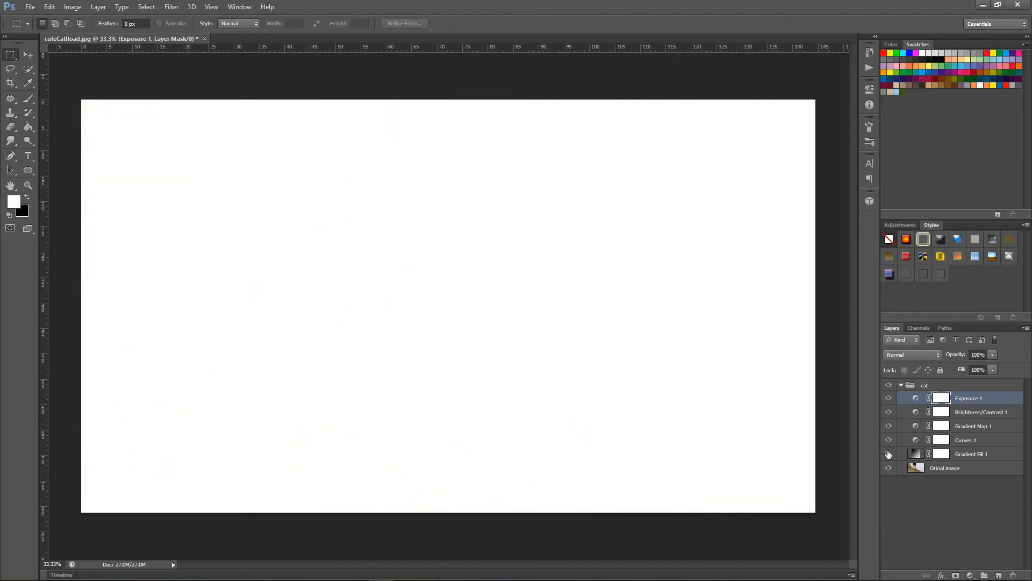
click(888, 454)
click(889, 397)
click(888, 454)
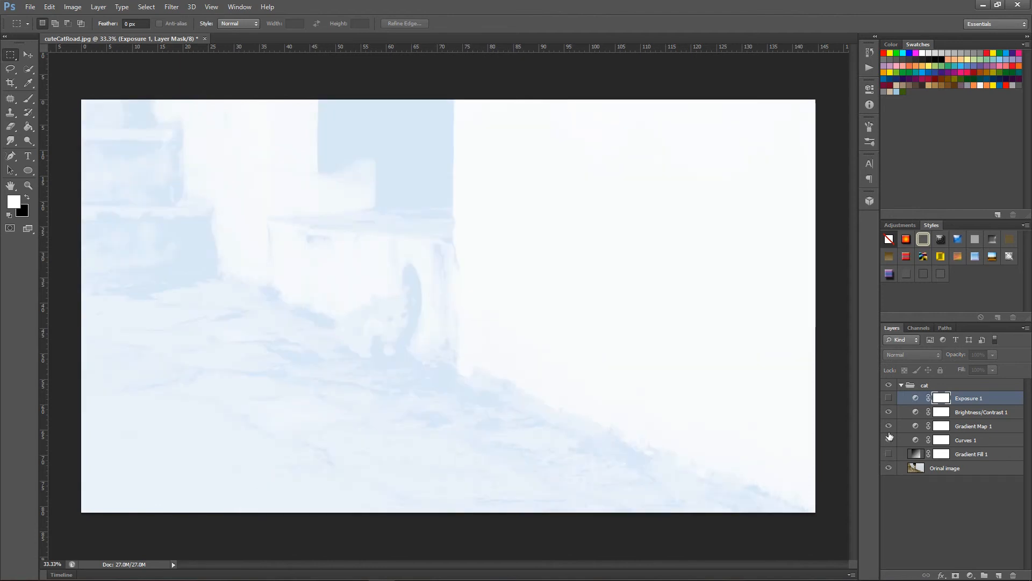
click(888, 412)
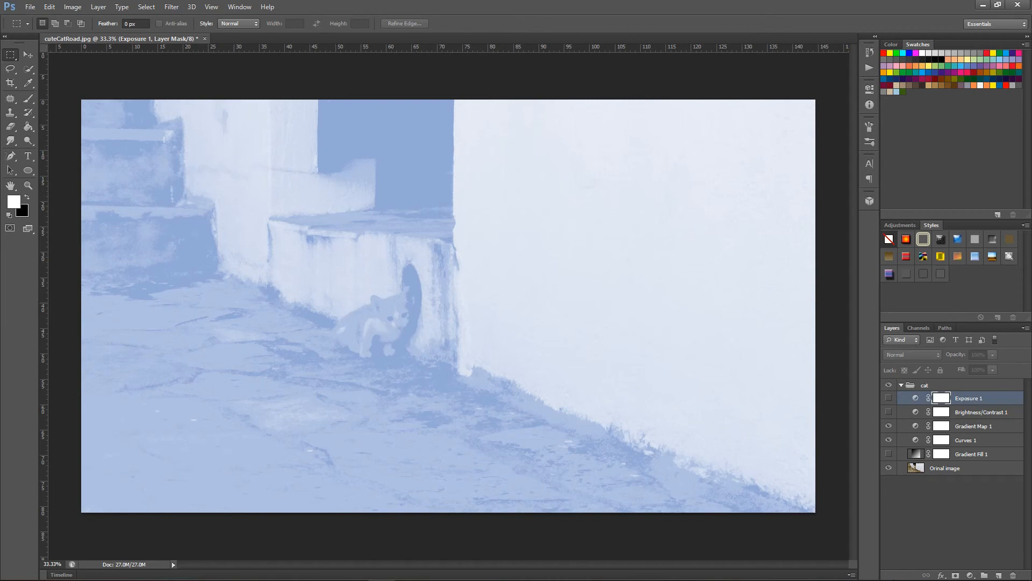
Step: Open the selection of fill and adjustment types for a new layer above Exposure 1
click(970, 575)
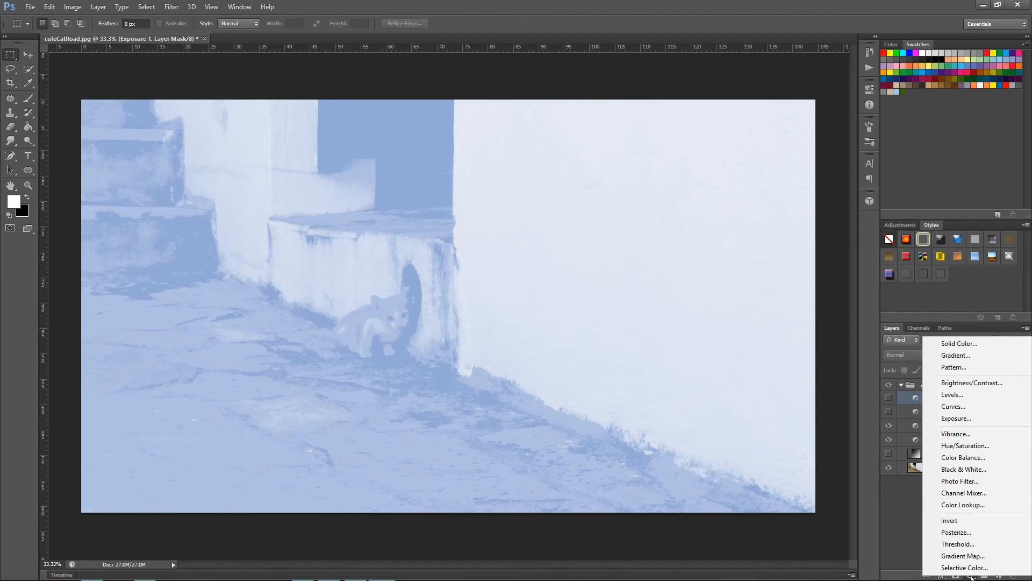